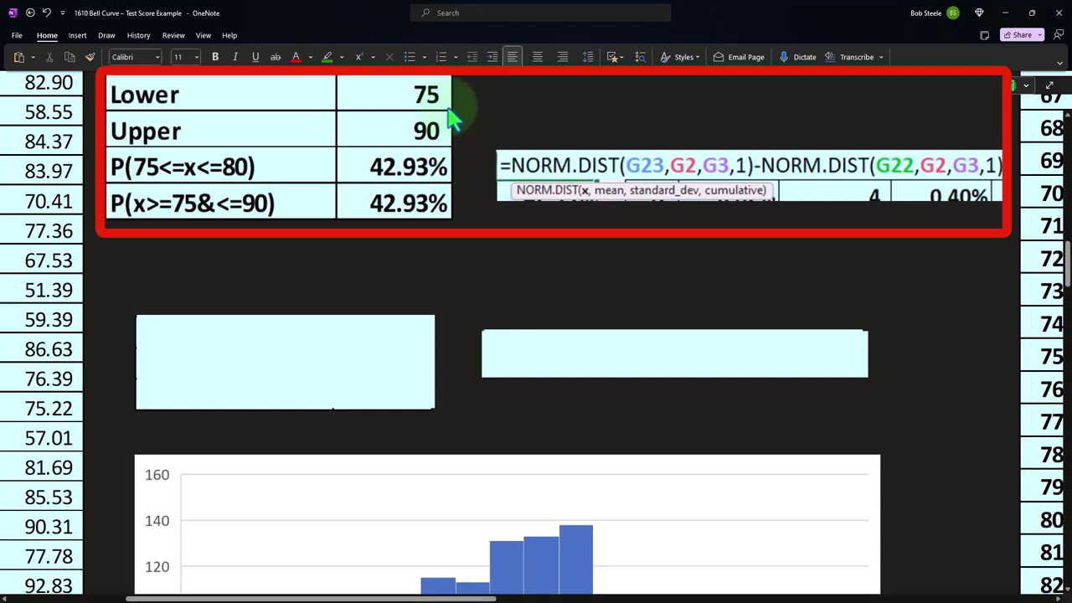
- Uncover the table with Lower Z 0.008, Upper Z 1.494 and 42.93%, and centre Calculator
scroll(434, 193, "down", 2)
left_click(342, 236)
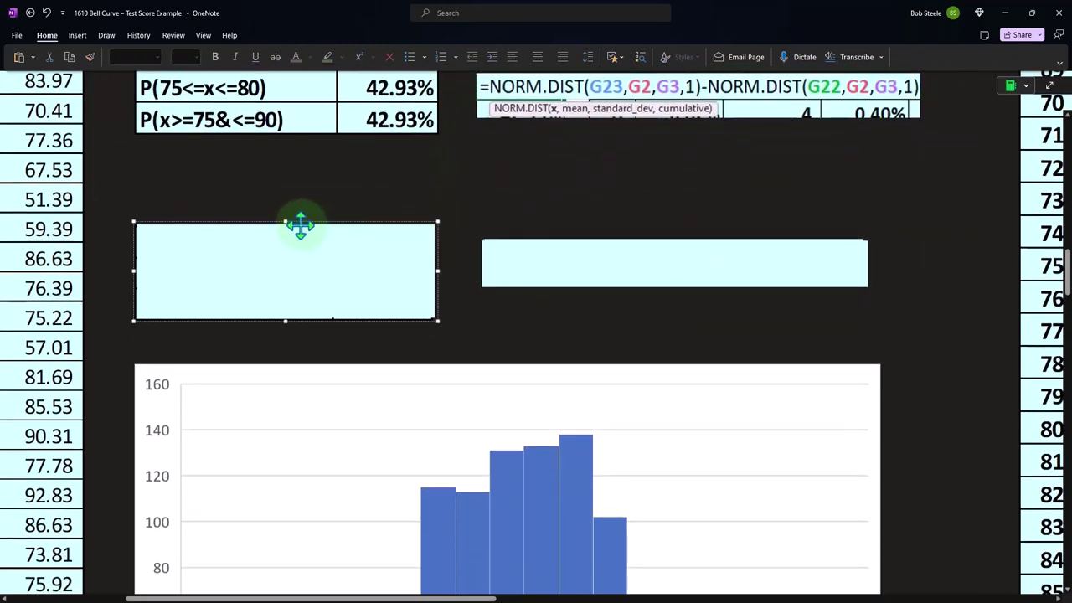
scroll(300, 230, "up", 3)
scroll(323, 295, "down", 1)
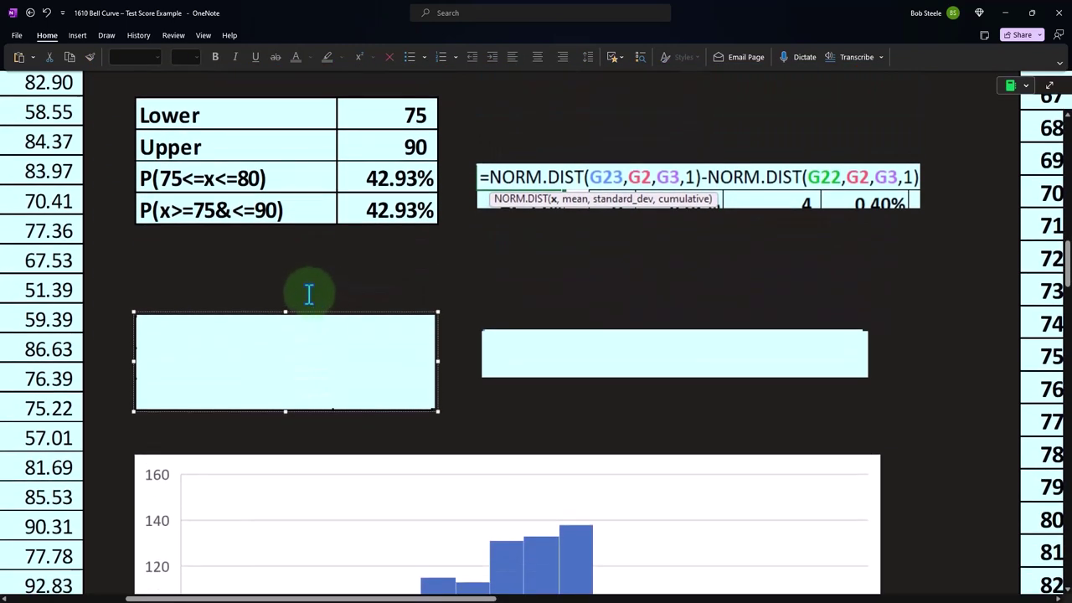
left_click_drag(286, 314, 286, 350)
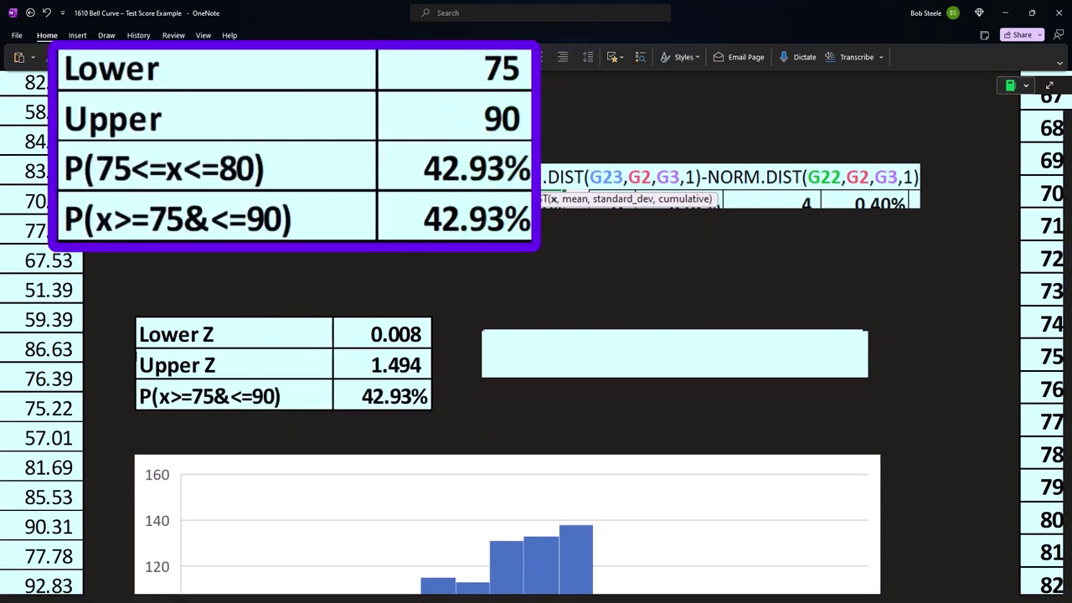
left_click_drag(941, 293, 670, 304)
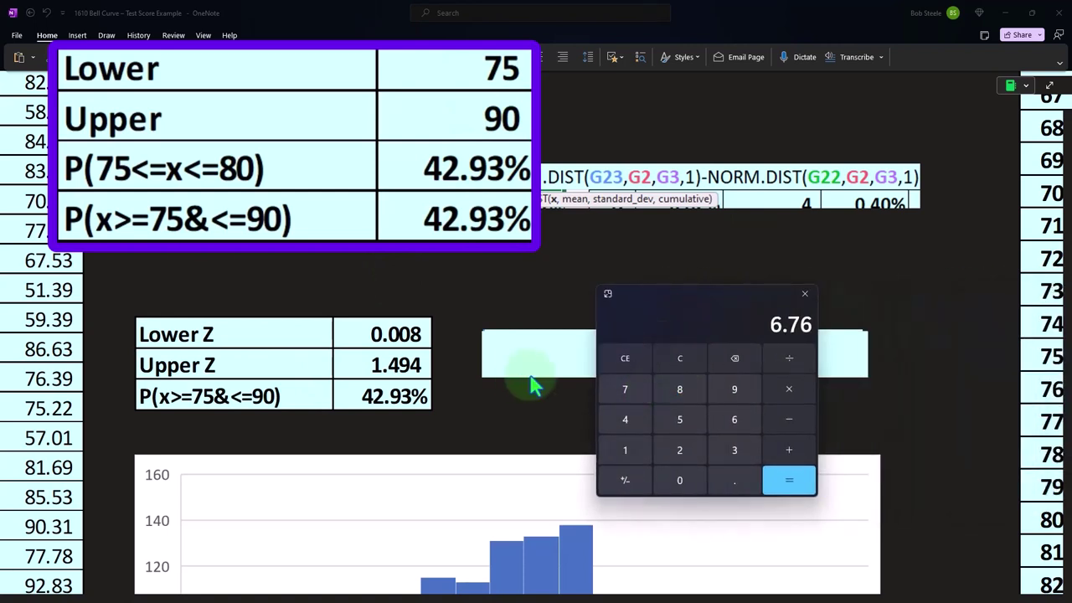
- In Calculator, work out 75 minus the mean, divided by the standard deviation
left_click(685, 362)
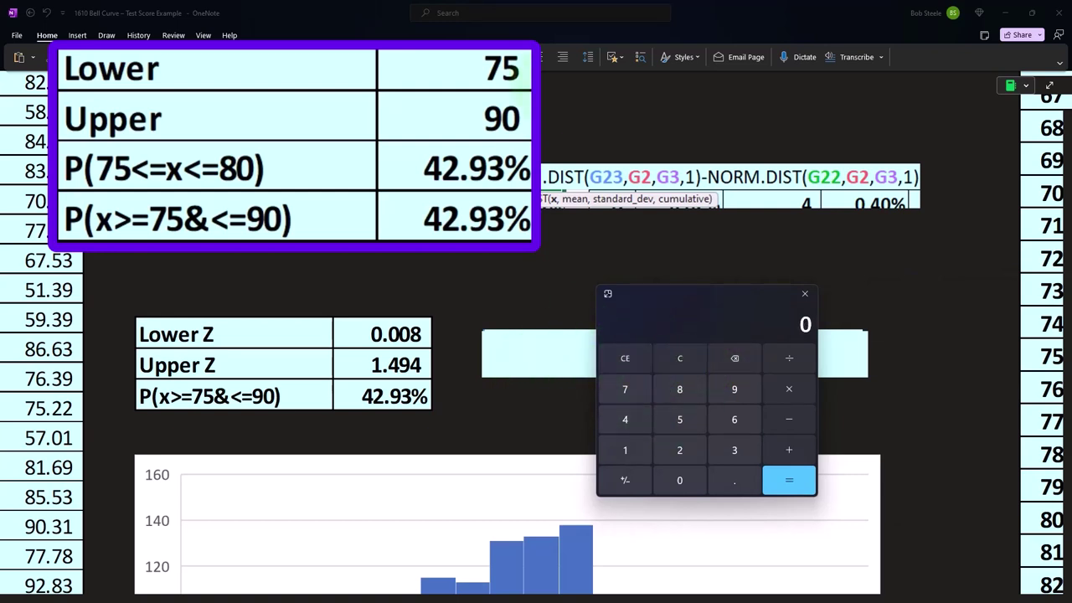
key("7")
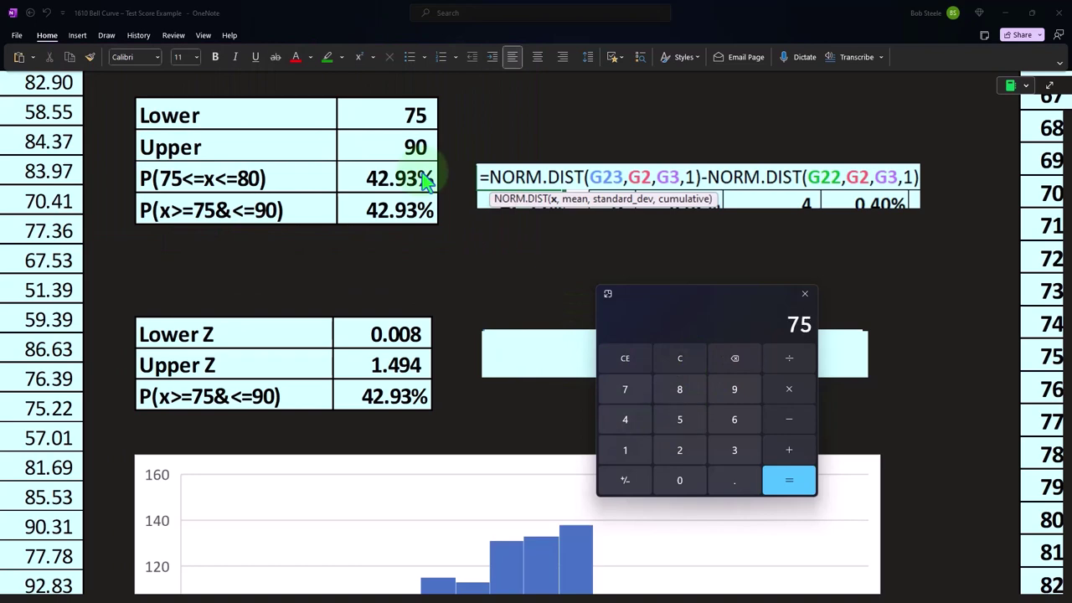
scroll(543, 331, "up", 15)
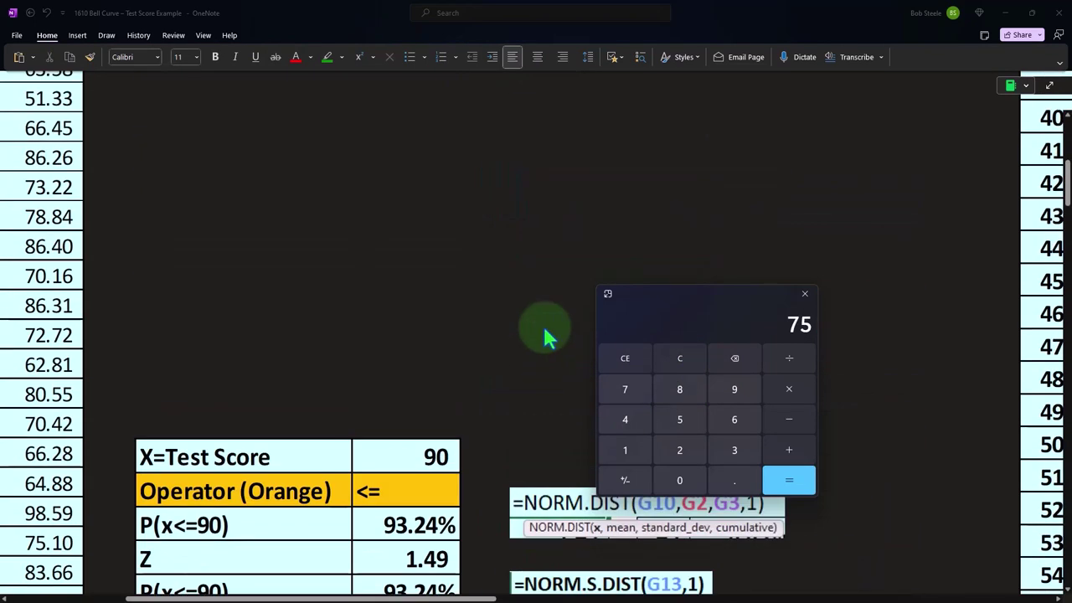
scroll(543, 328, "up", 3)
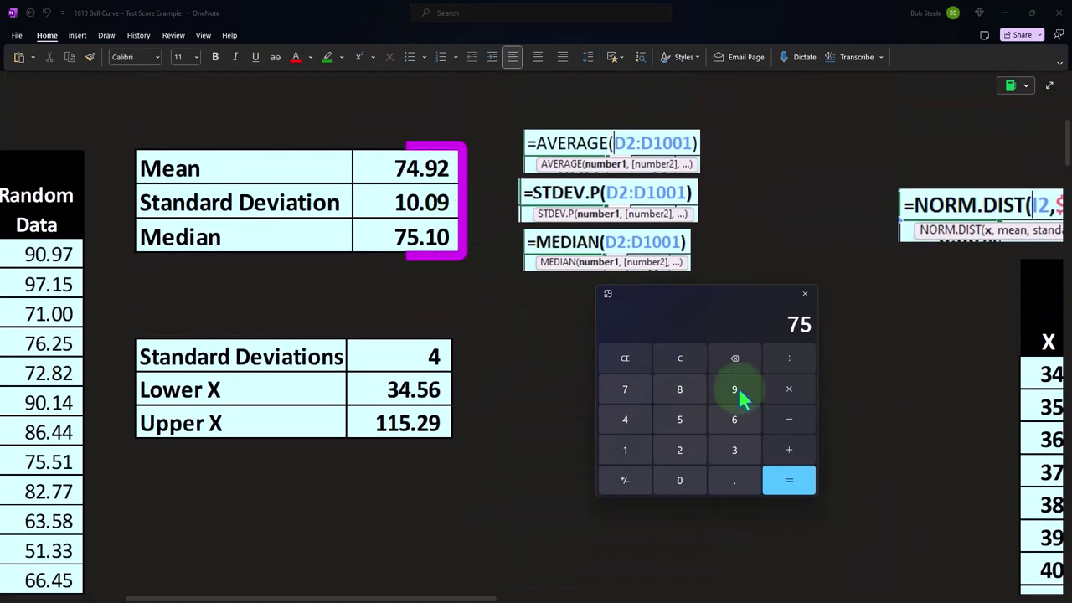
type("74.94")
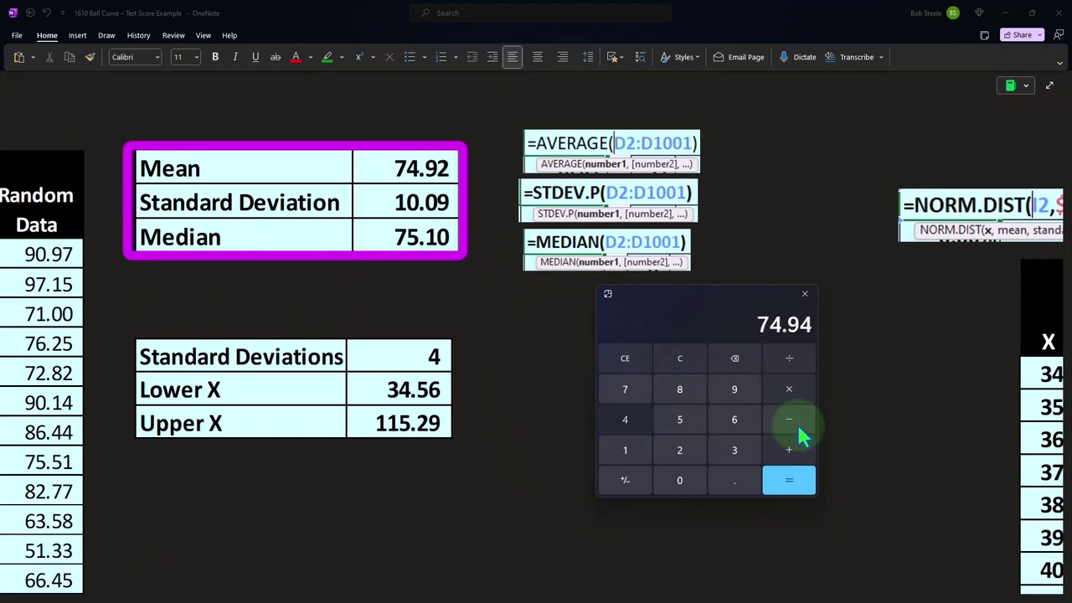
key("Return")
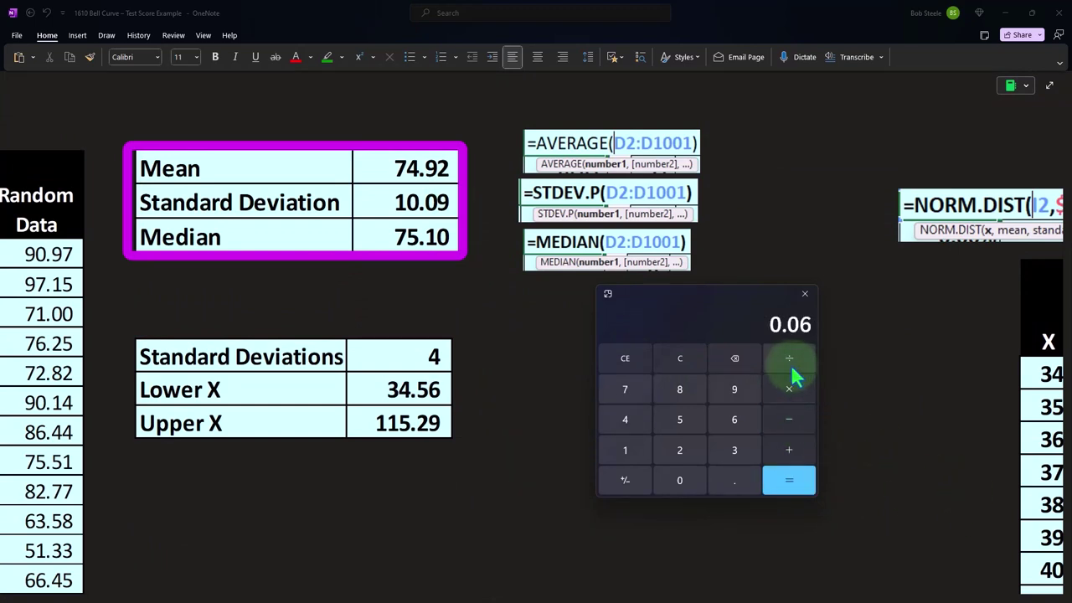
type("1.")
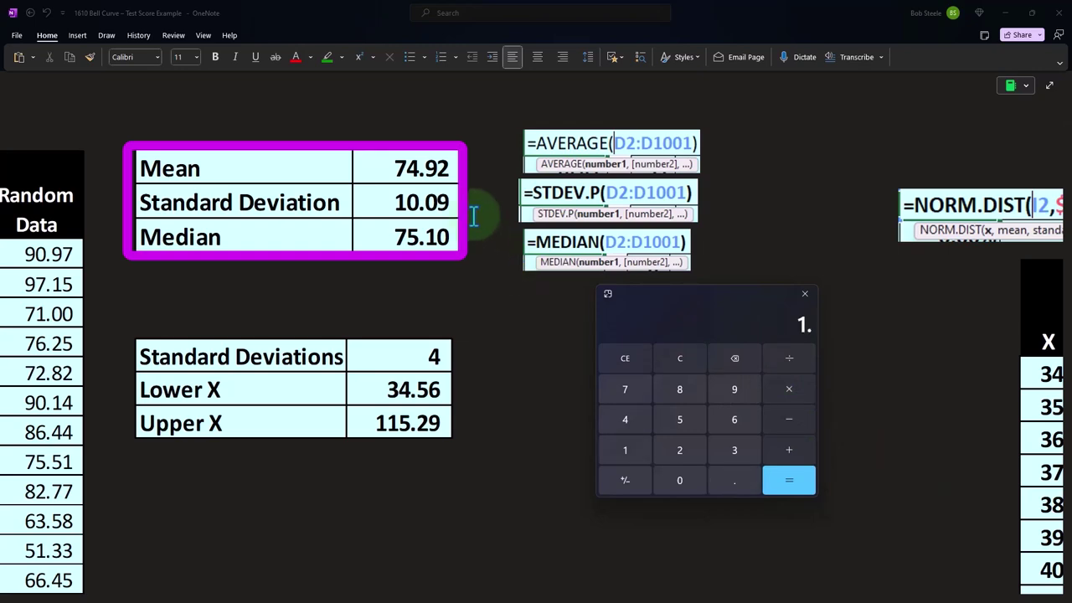
key("BackSpace")
type("0.0059")
key("Return")
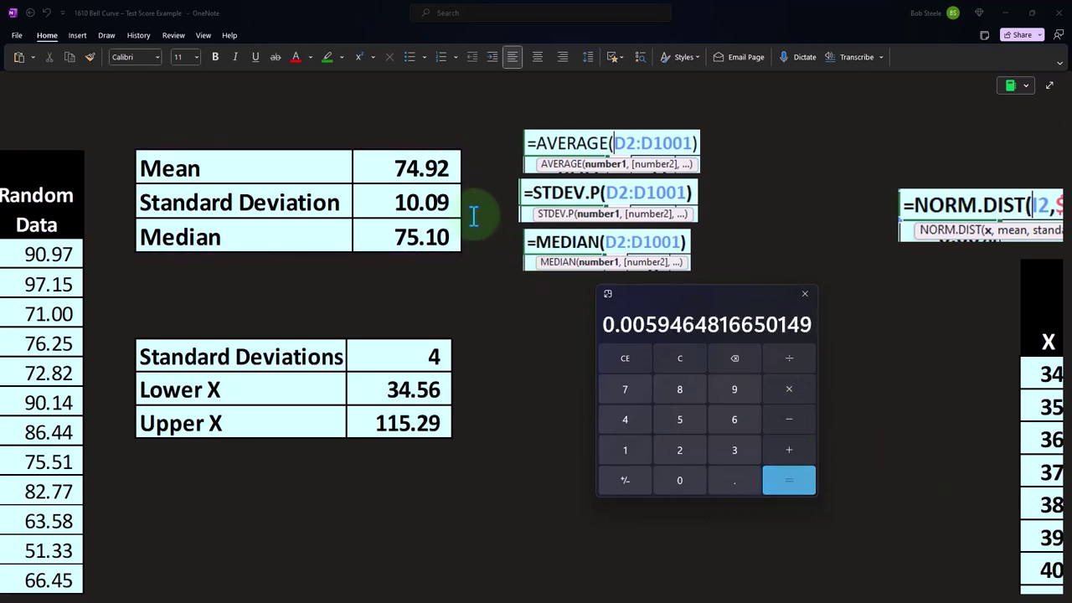
scroll(479, 251, "down", 10)
scroll(490, 385, "down", 8)
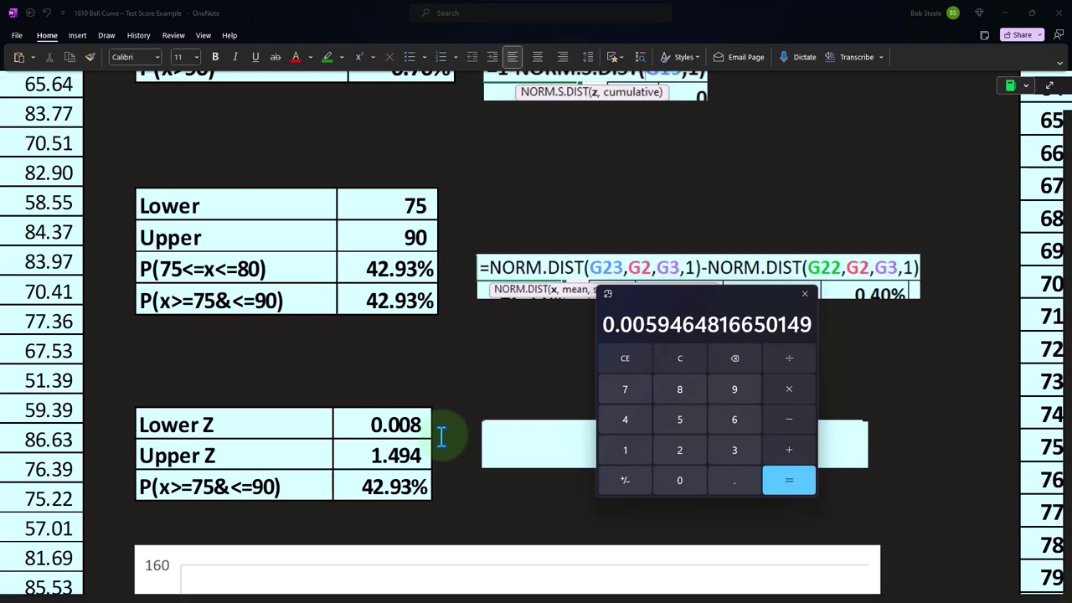
scroll(441, 434, "up", 20)
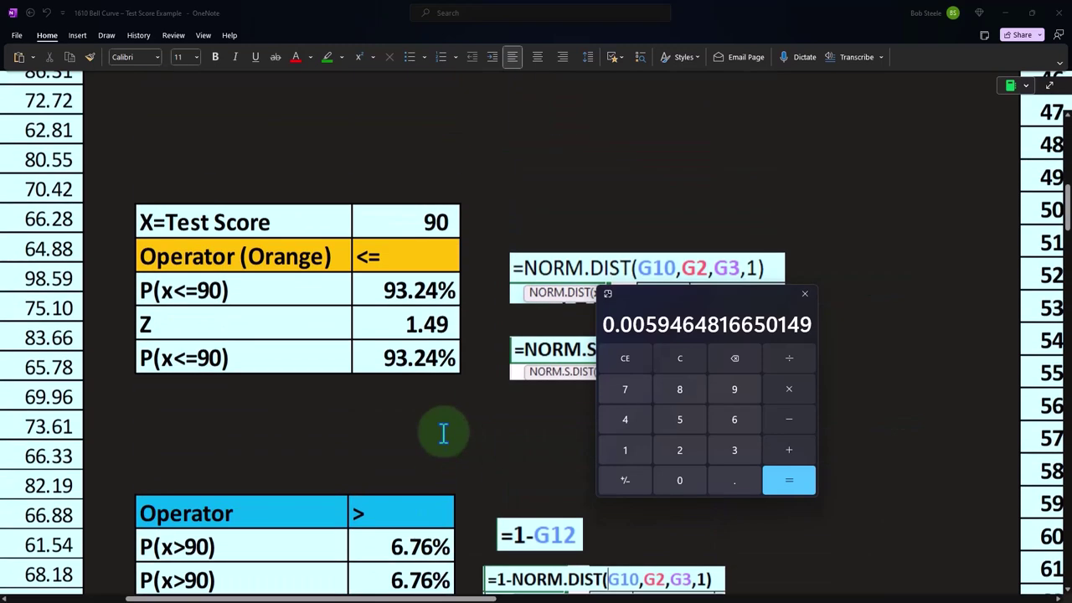
- Redo the lower z-score as (75 − 74.92) ÷ 10.09 ≈ 0.008
left_click(680, 360)
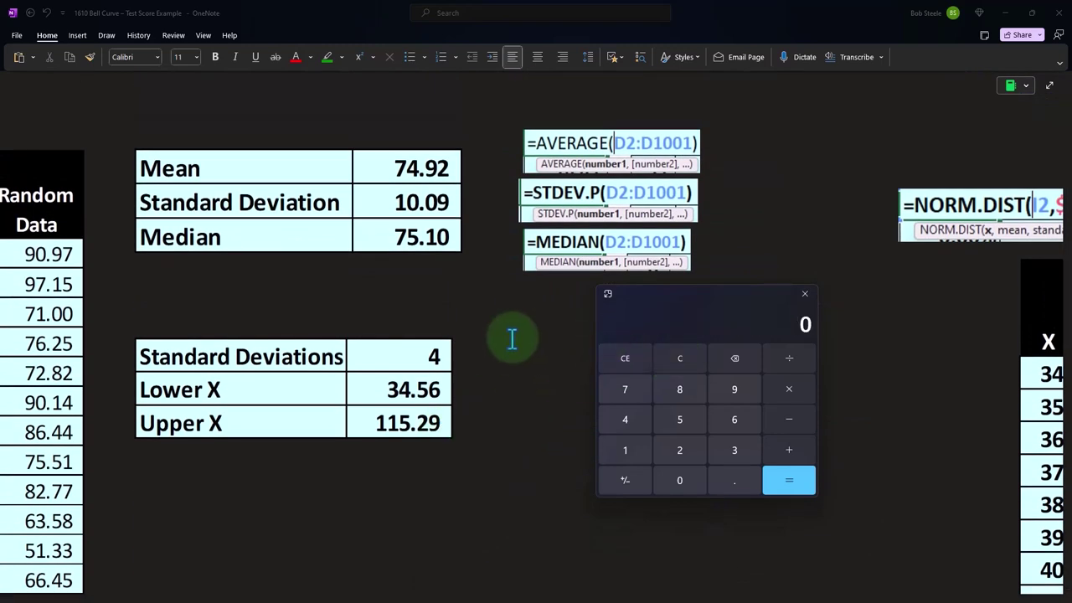
type("7")
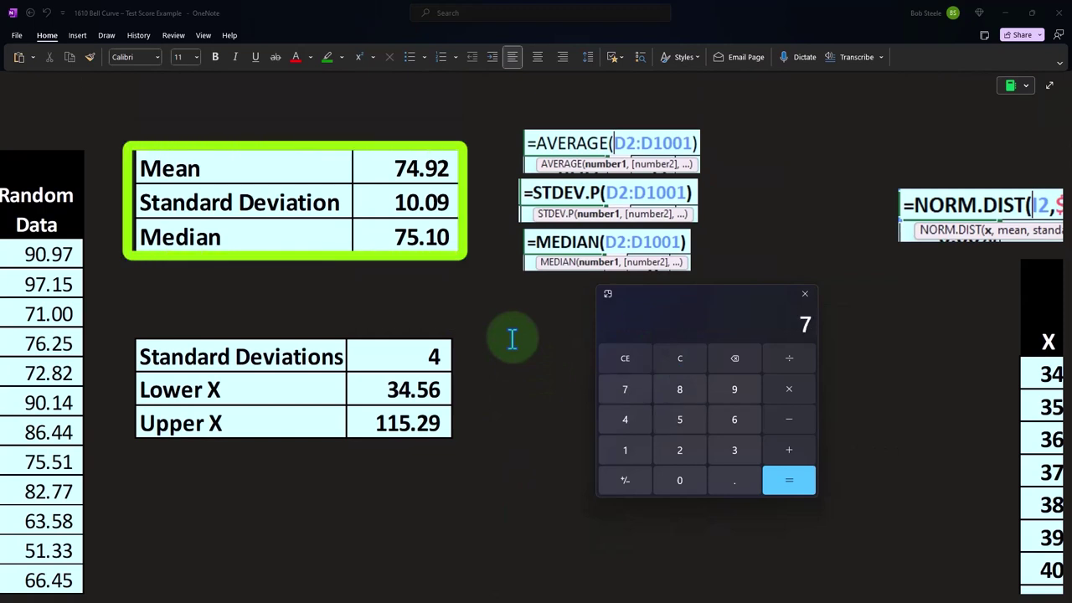
type("592")
key("Return")
type("/10.09")
key("Return")
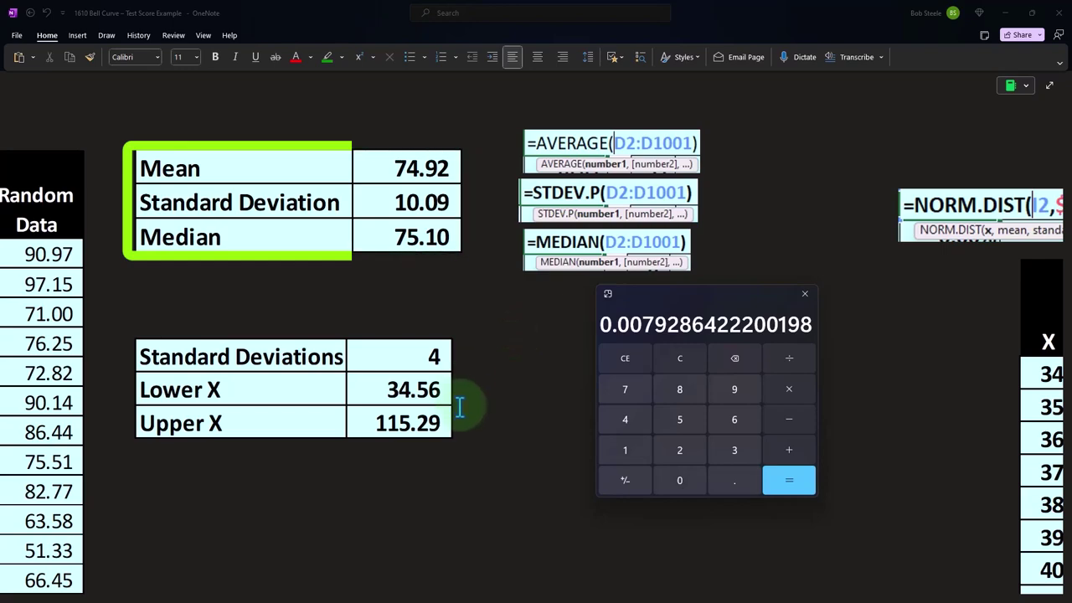
scroll(460, 408, "down", 15)
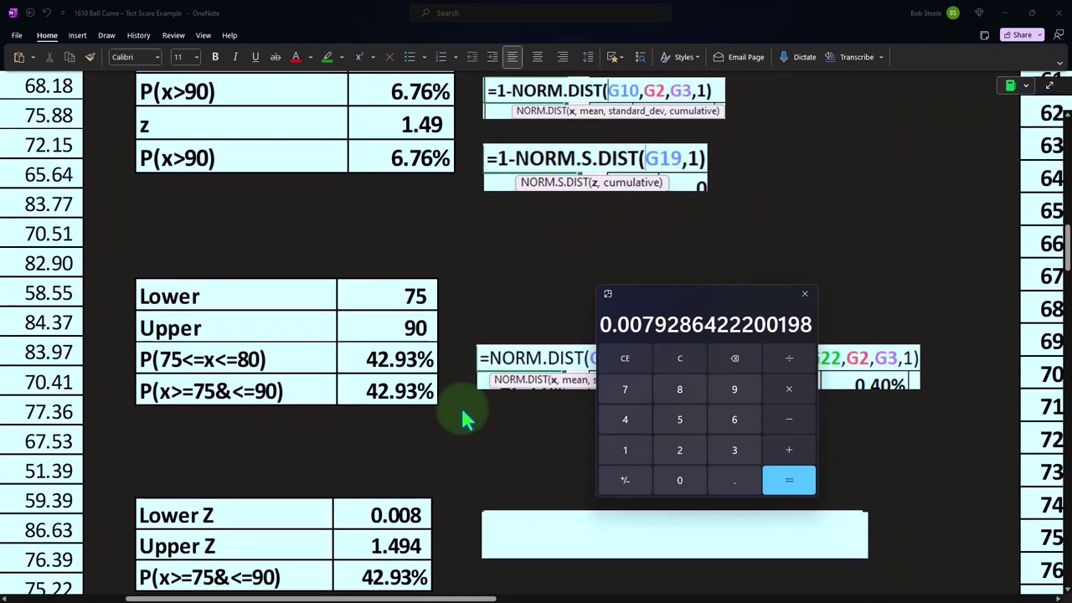
scroll(466, 419, "down", 5)
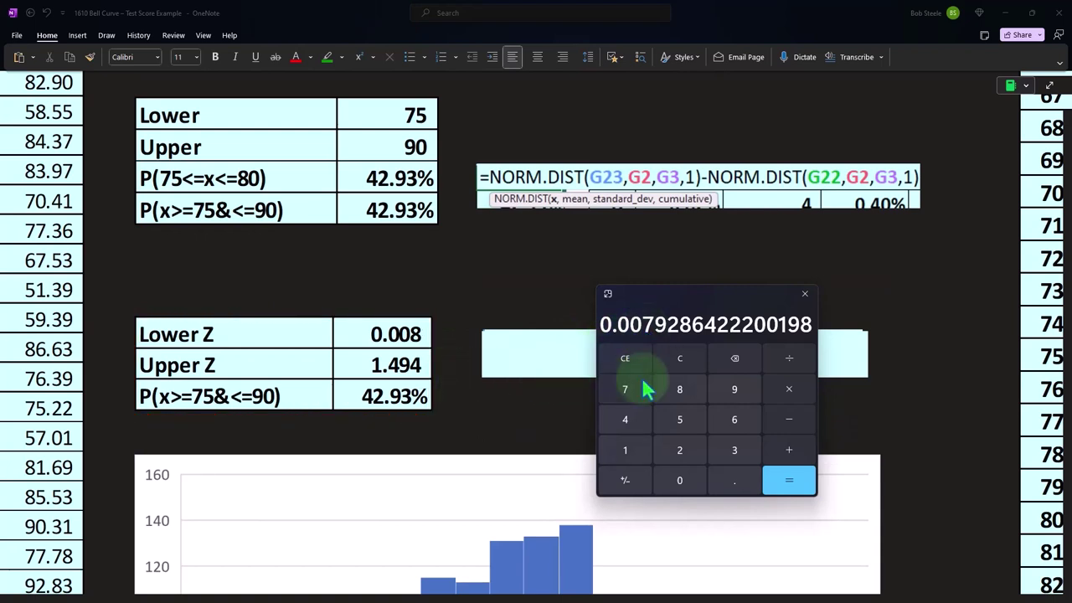
- Compute the upper z-score (90 − 74.92) ÷ 10.09 ≈ 1.494
left_click(679, 360)
type("90")
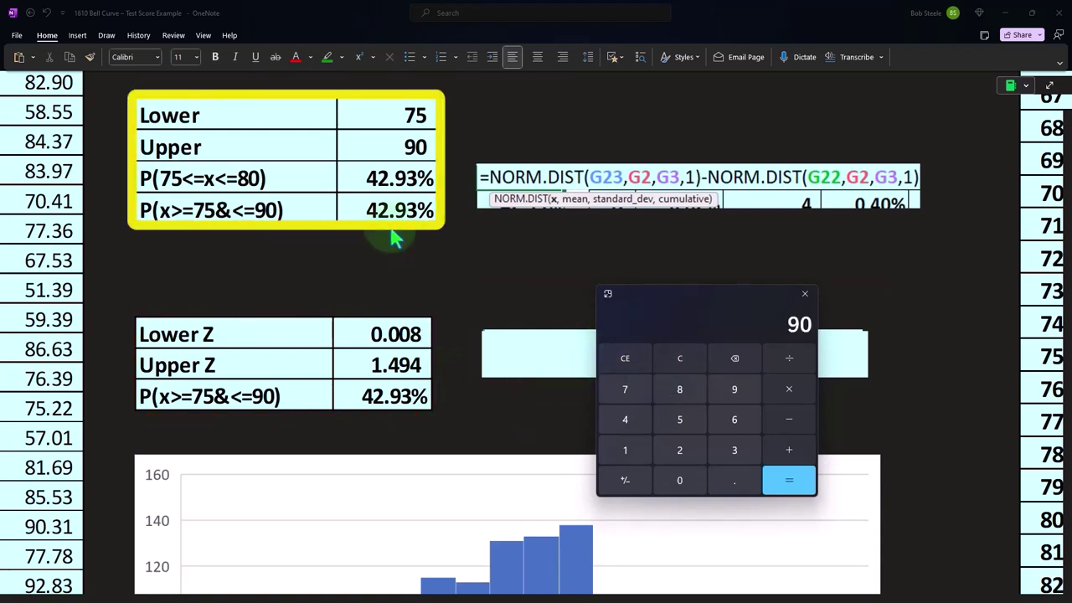
scroll(396, 239, "up", 10)
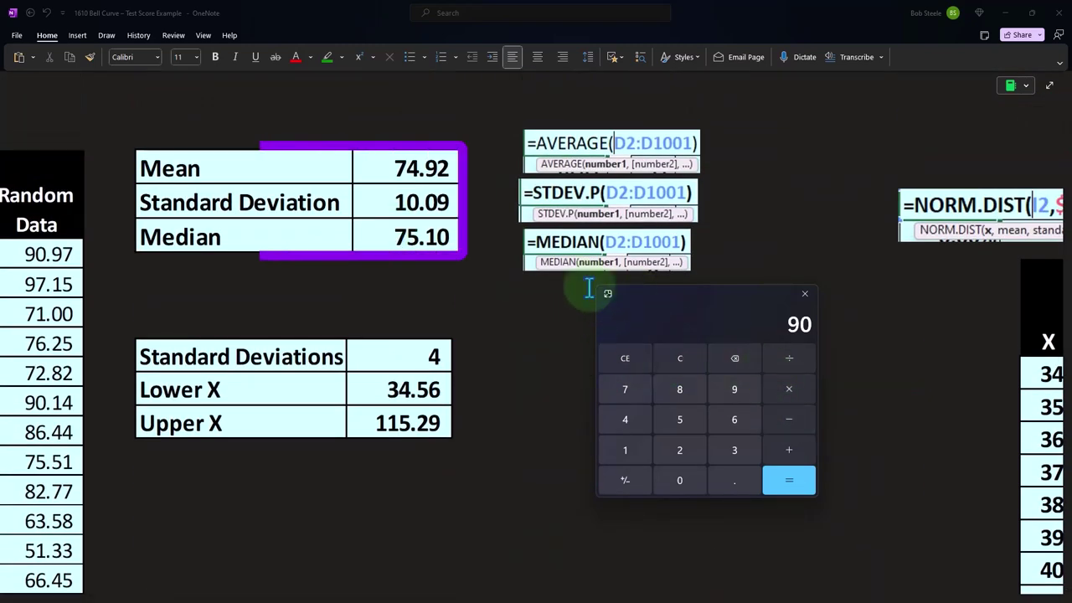
type("74.")
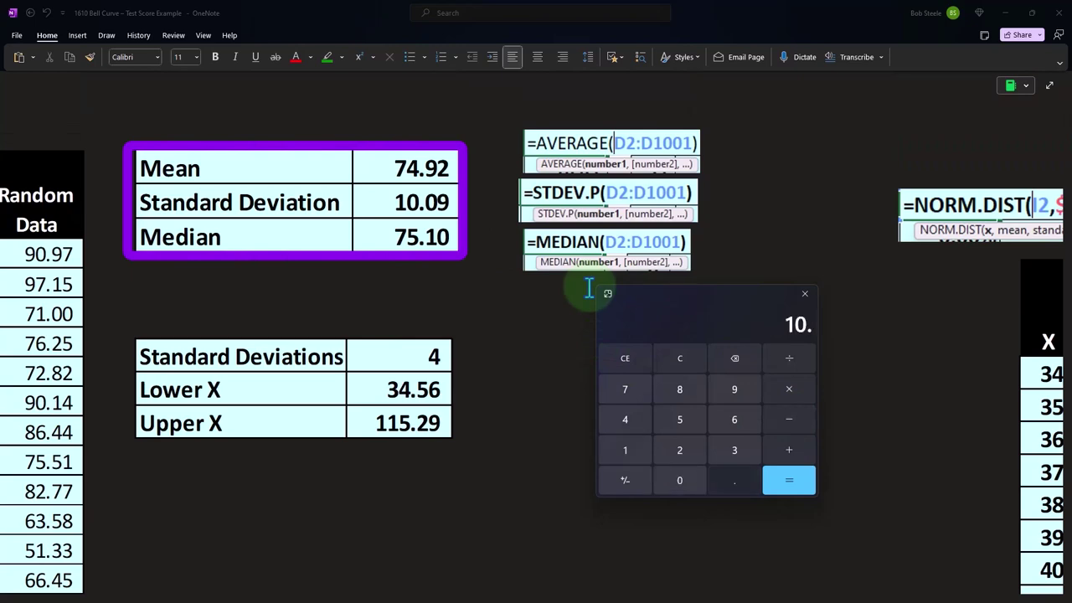
type("09")
key("Return")
scroll(519, 343, "down", 10)
scroll(519, 343, "down", 10)
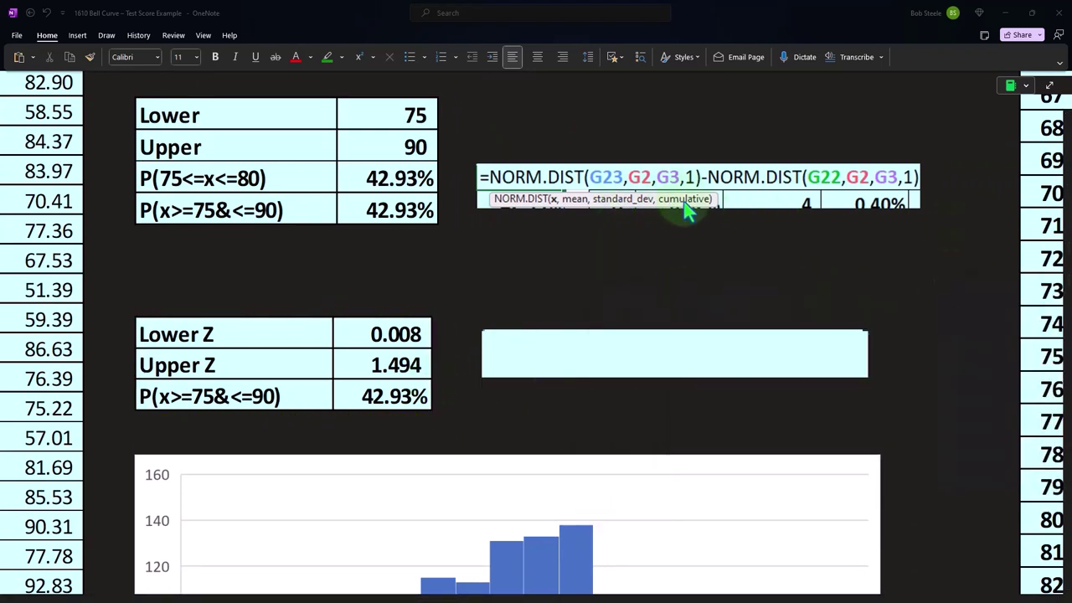
- Uncover the NORM.S.DIST(G27,1)-NORM.S.DIST(G26,1) formula and the P(x>90) column values
left_click(600, 341)
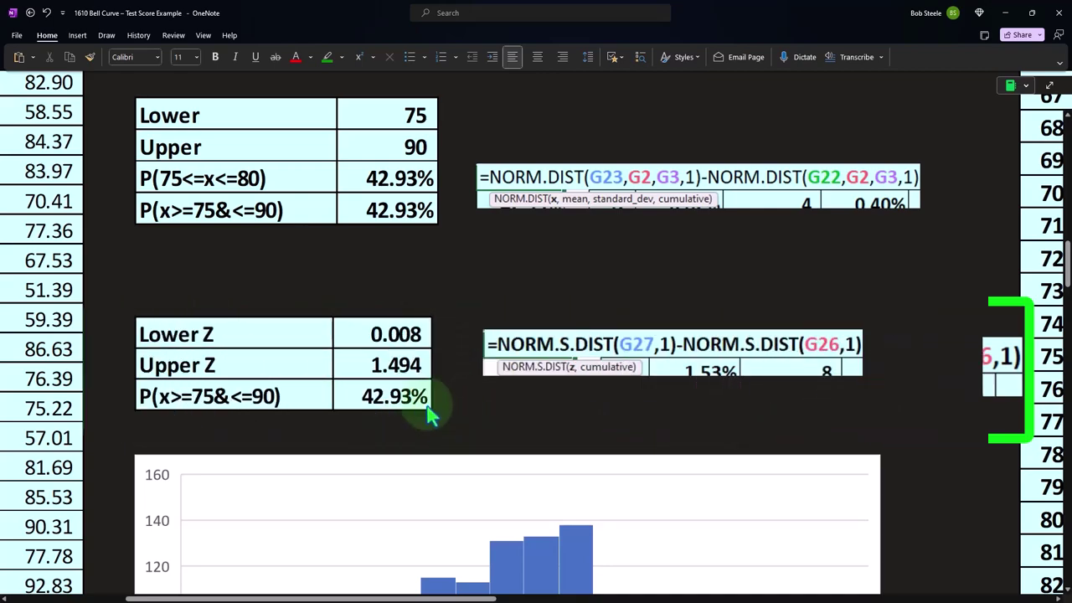
left_click_drag(490, 598, 586, 598)
scroll(807, 469, "up", 5)
scroll(807, 469, "up", 10)
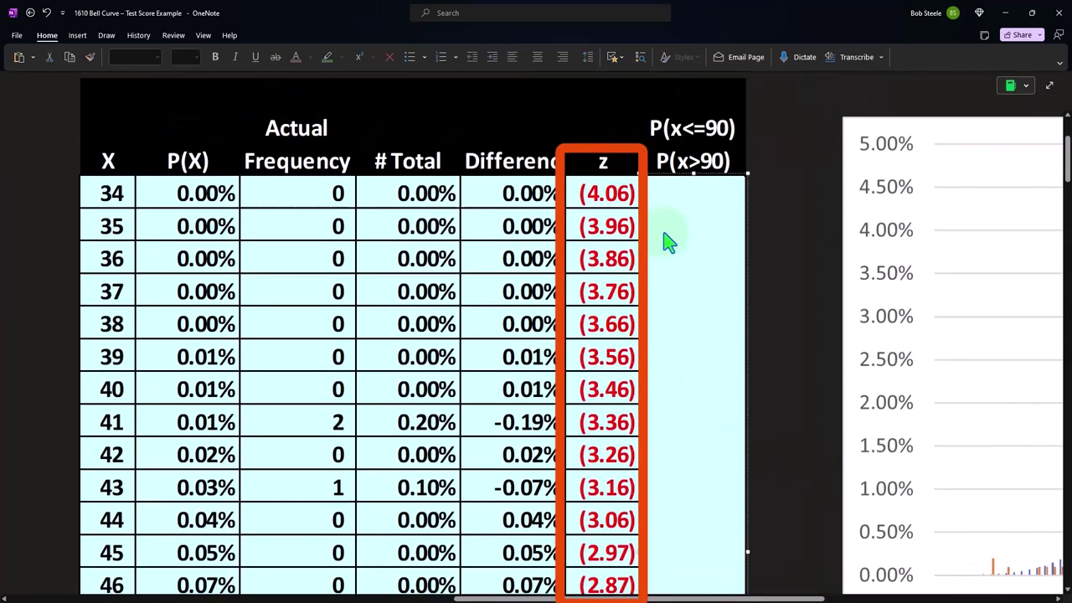
left_click(666, 240)
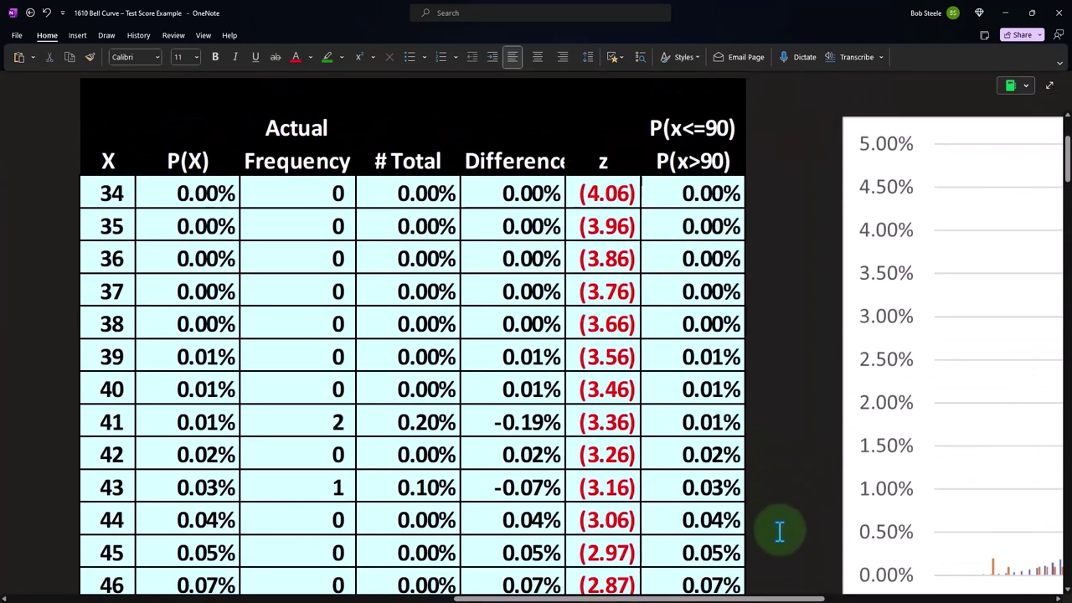
scroll(770, 587, "right", 10)
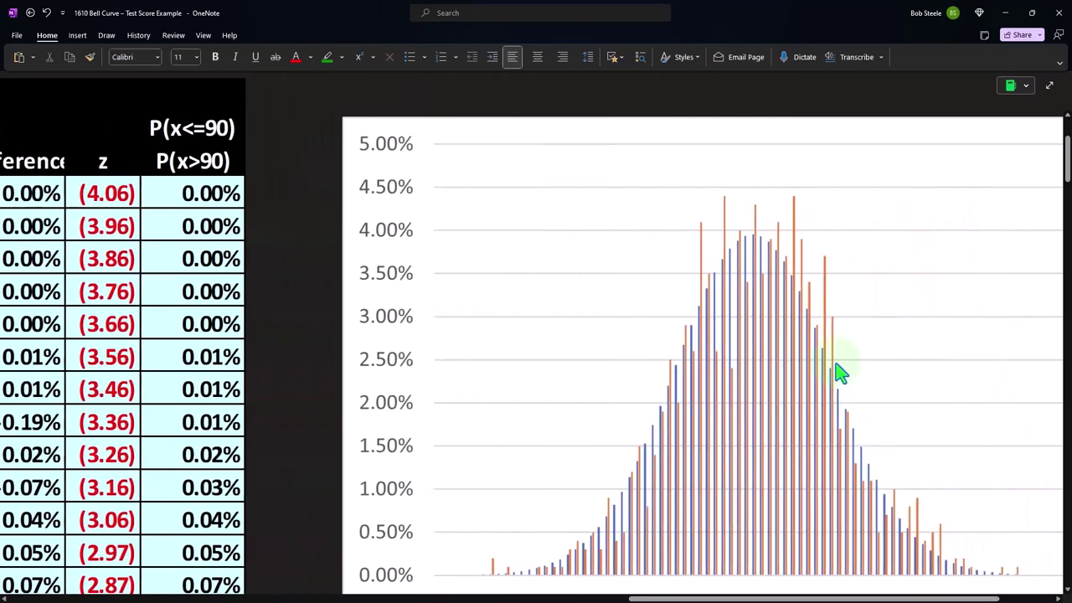
scroll(769, 369, "down", 6)
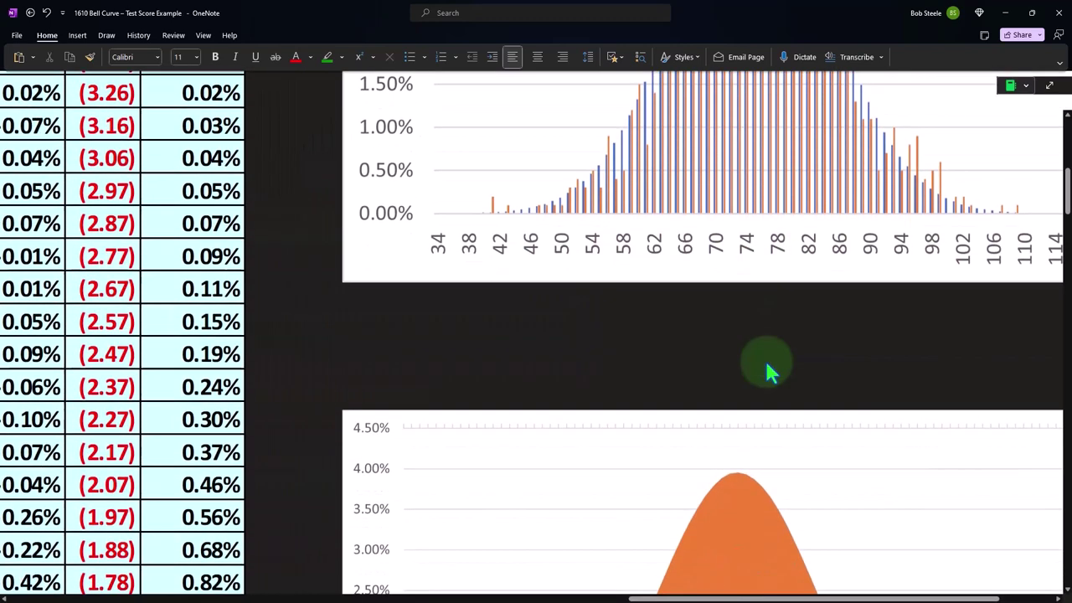
left_click(764, 362)
scroll(764, 363, "down", 3)
scroll(764, 365, "down", 1)
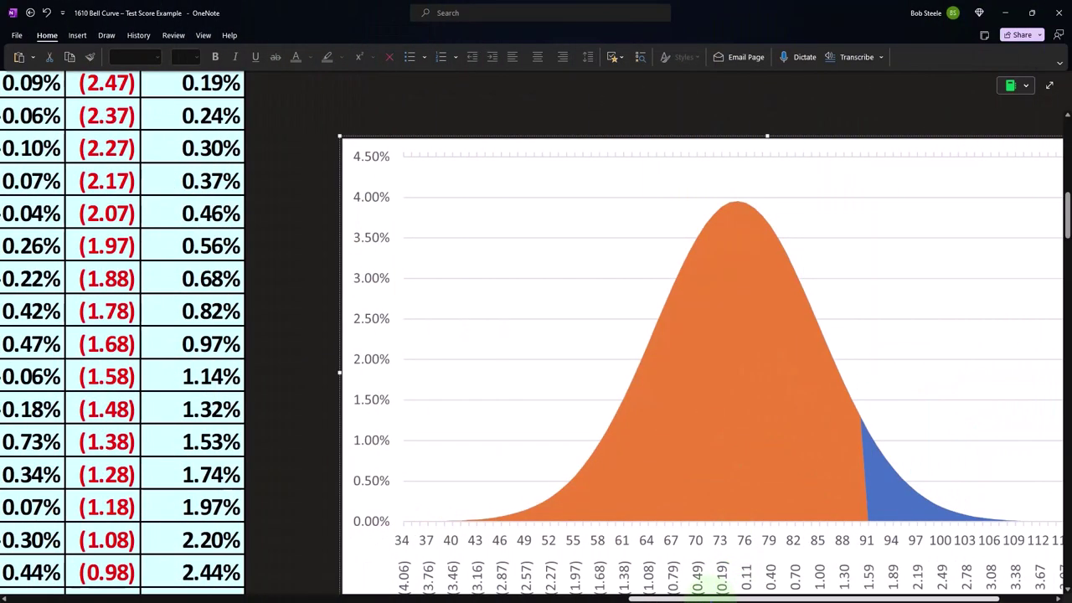
scroll(378, 491, "left", 5)
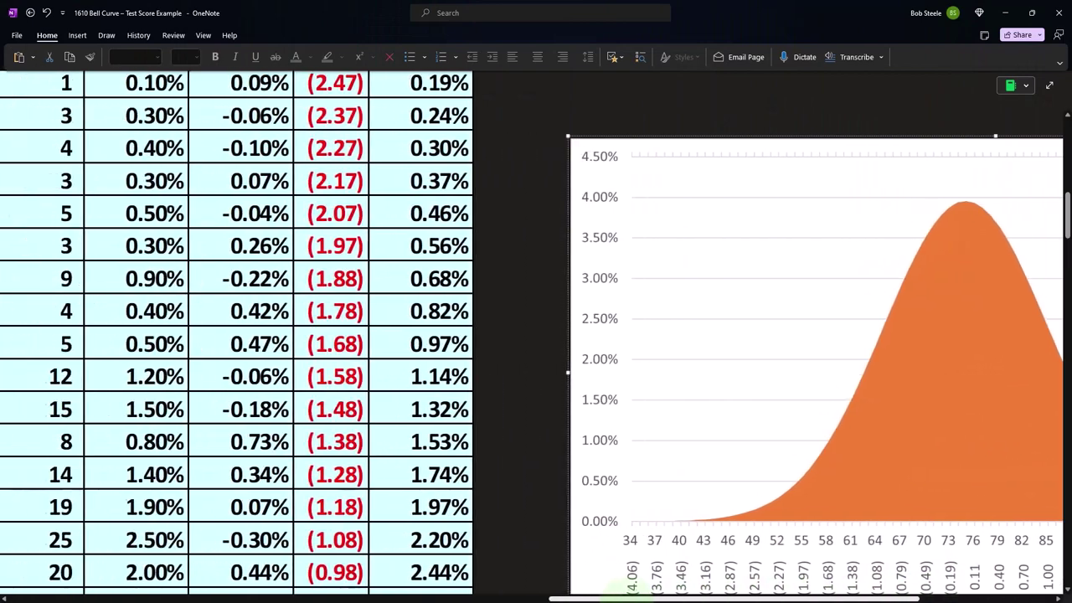
scroll(378, 491, "up", 5)
scroll(381, 491, "up", 5)
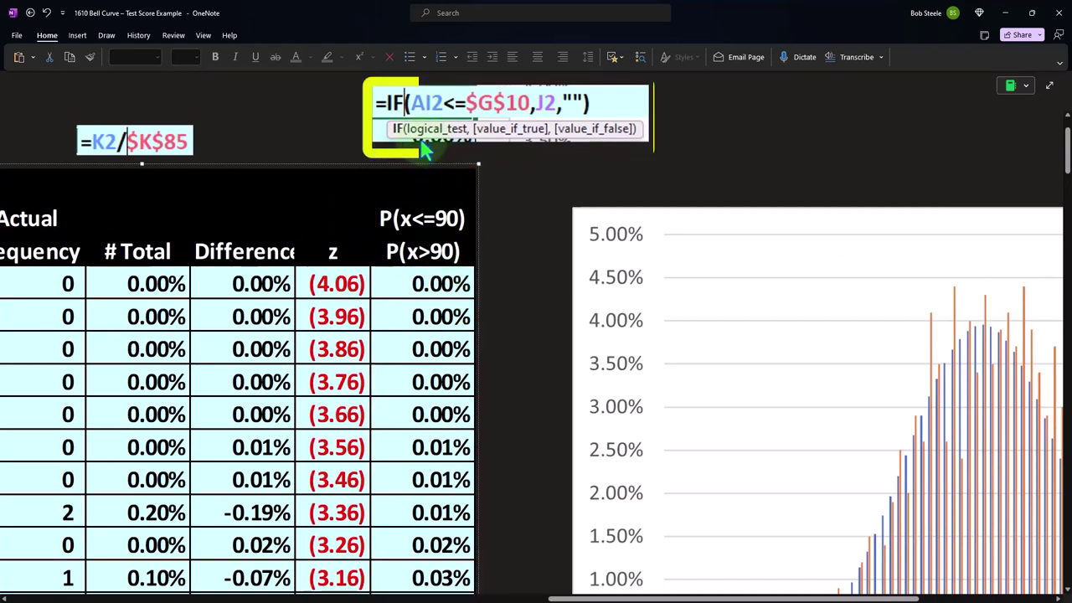
left_click_drag(575, 598, 466, 598)
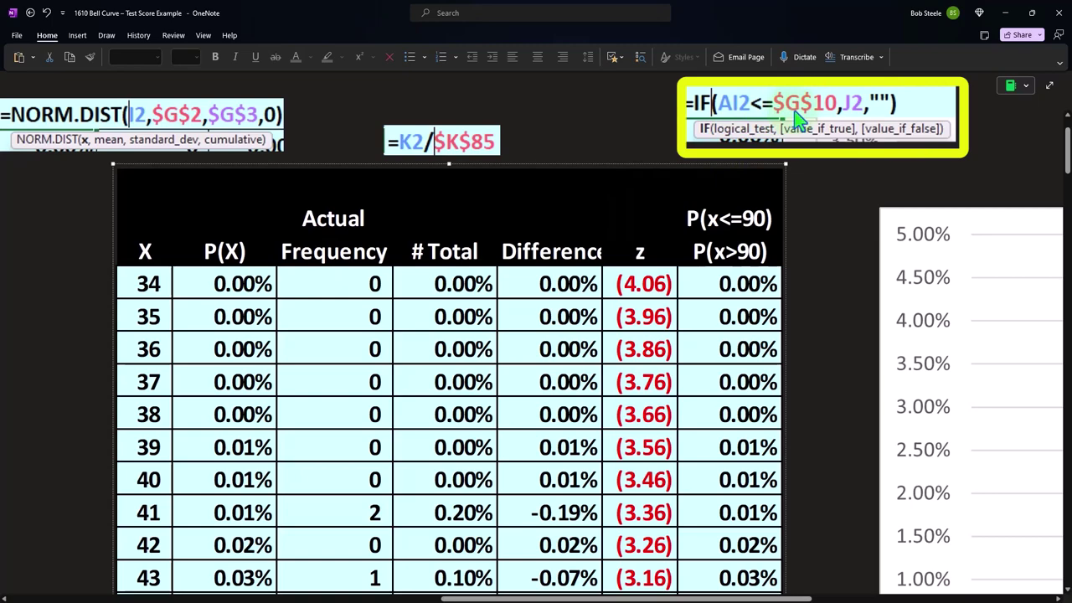
scroll(431, 470, "left", 10)
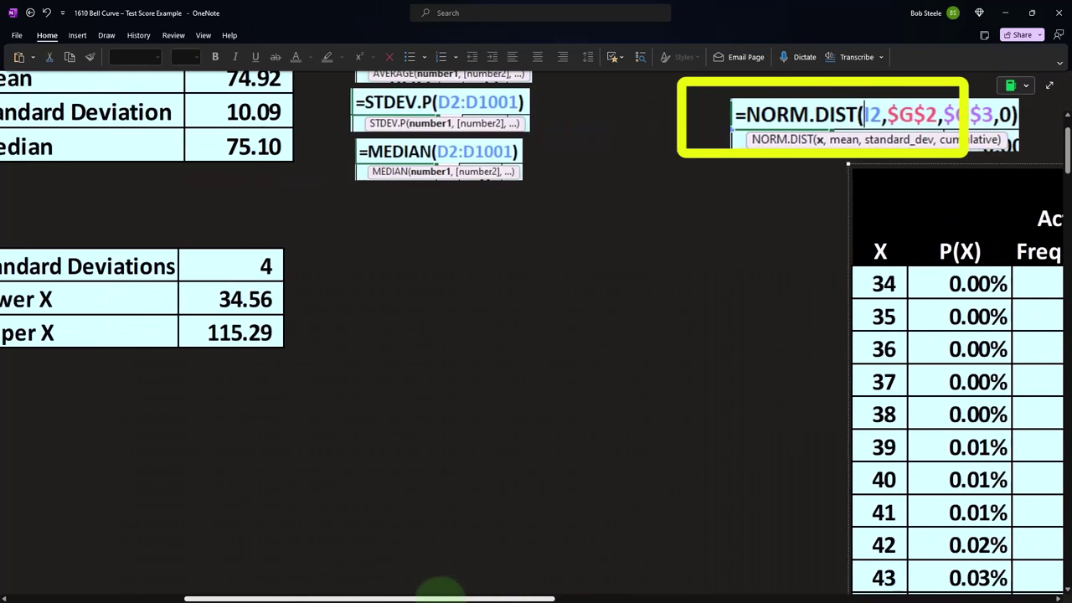
scroll(434, 479, "down", 3)
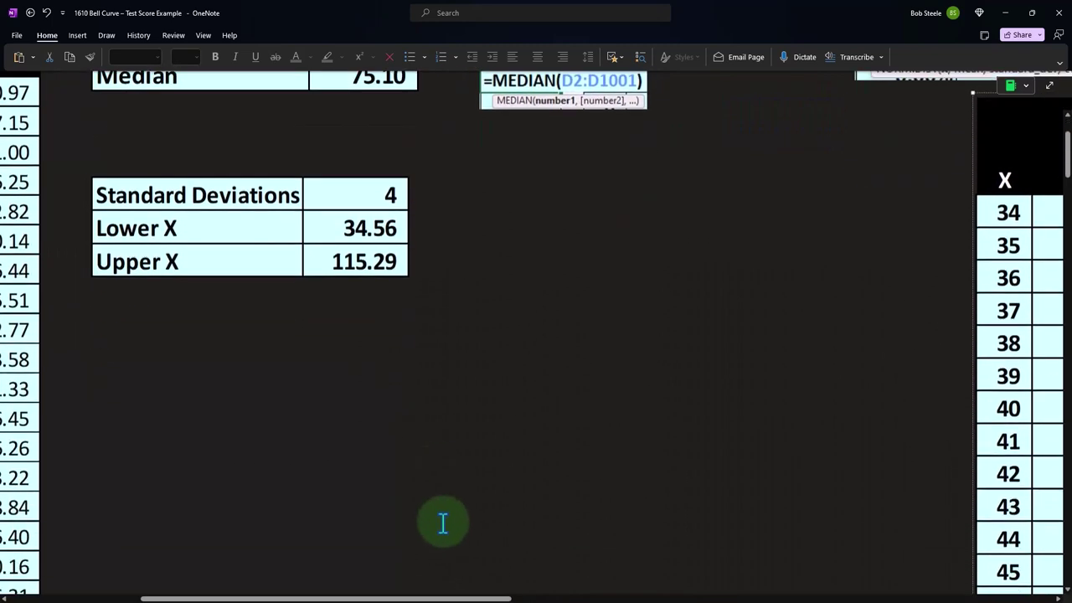
scroll(430, 547, "up", 3)
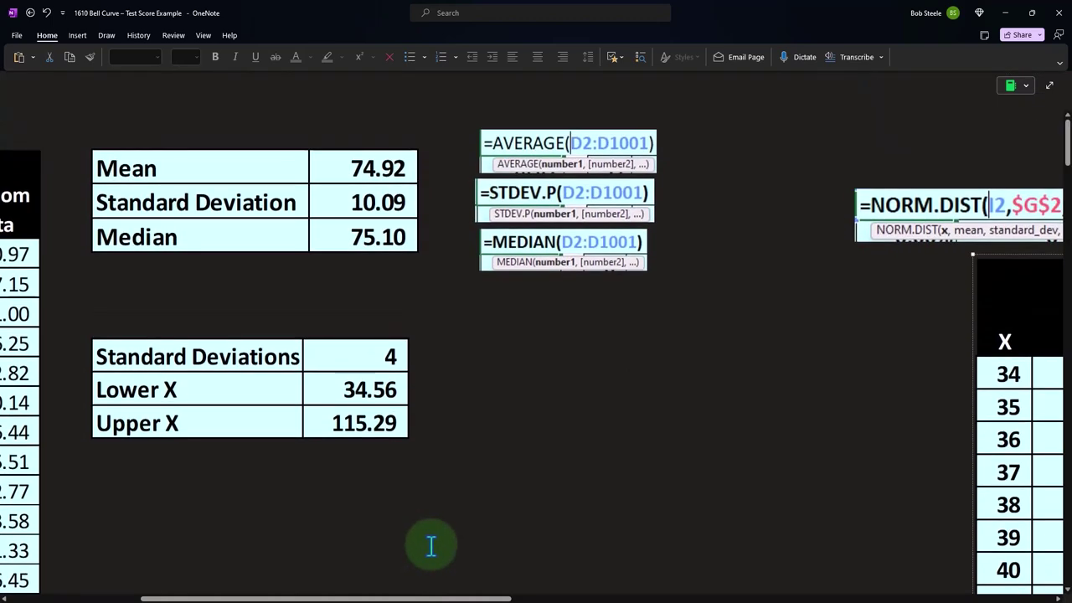
left_click_drag(431, 598, 244, 597)
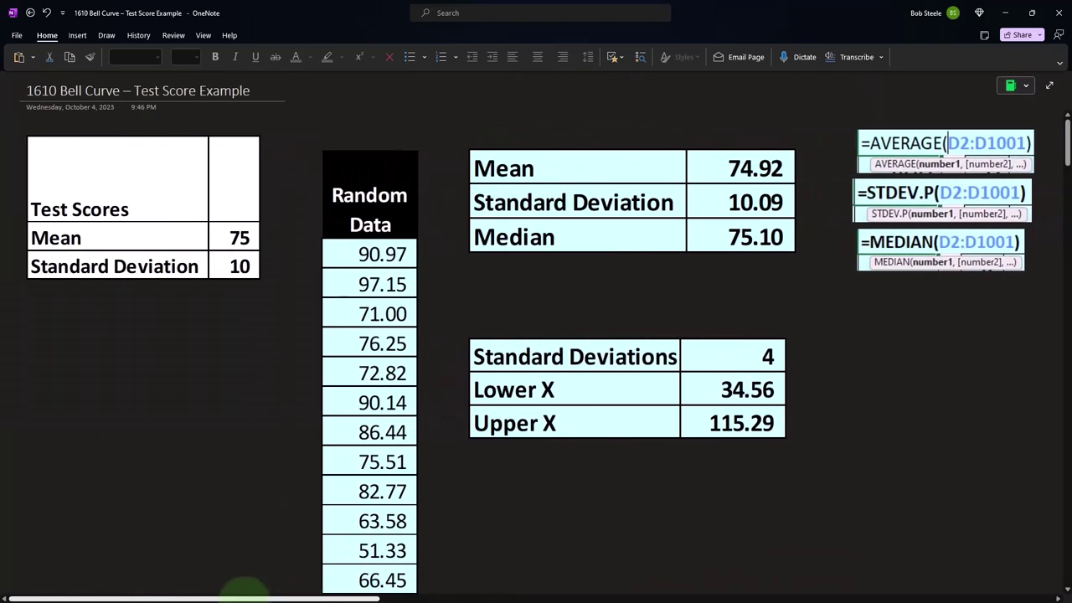
scroll(599, 419, "down", 12)
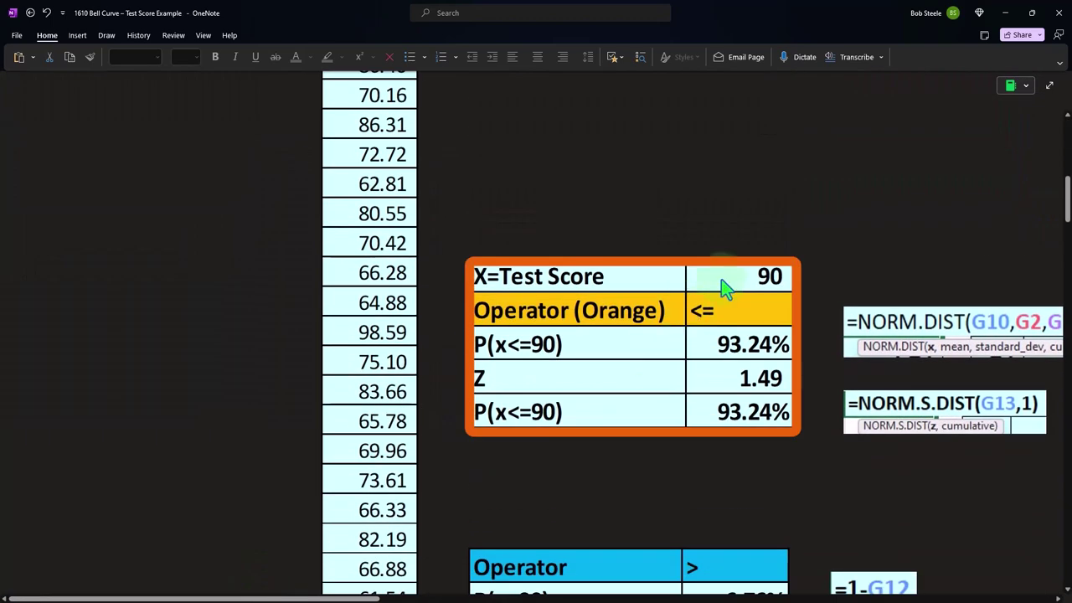
left_click_drag(375, 598, 727, 596)
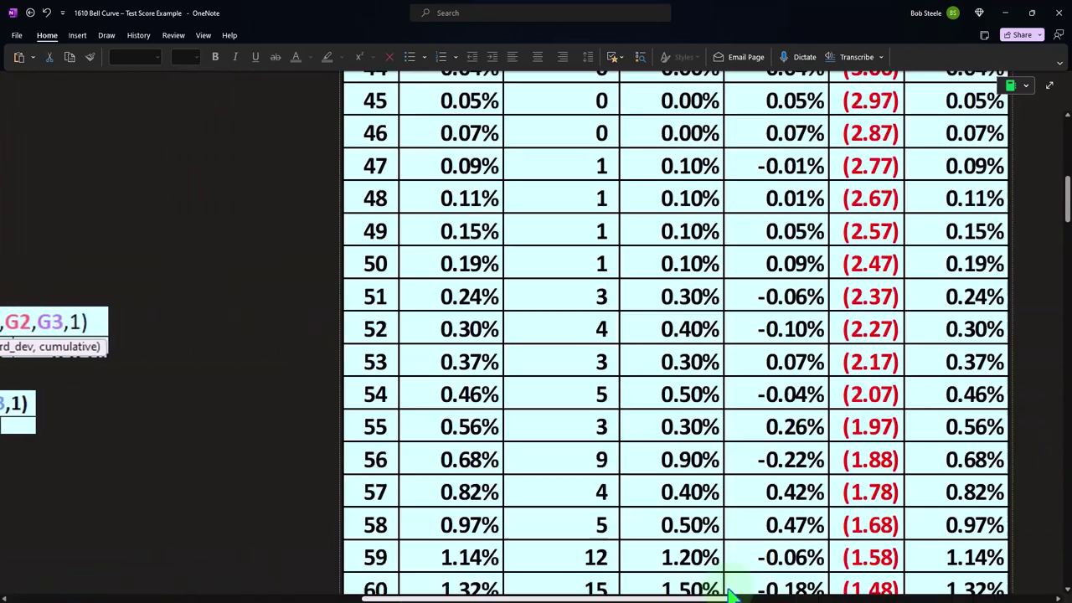
scroll(845, 311, "up", 12)
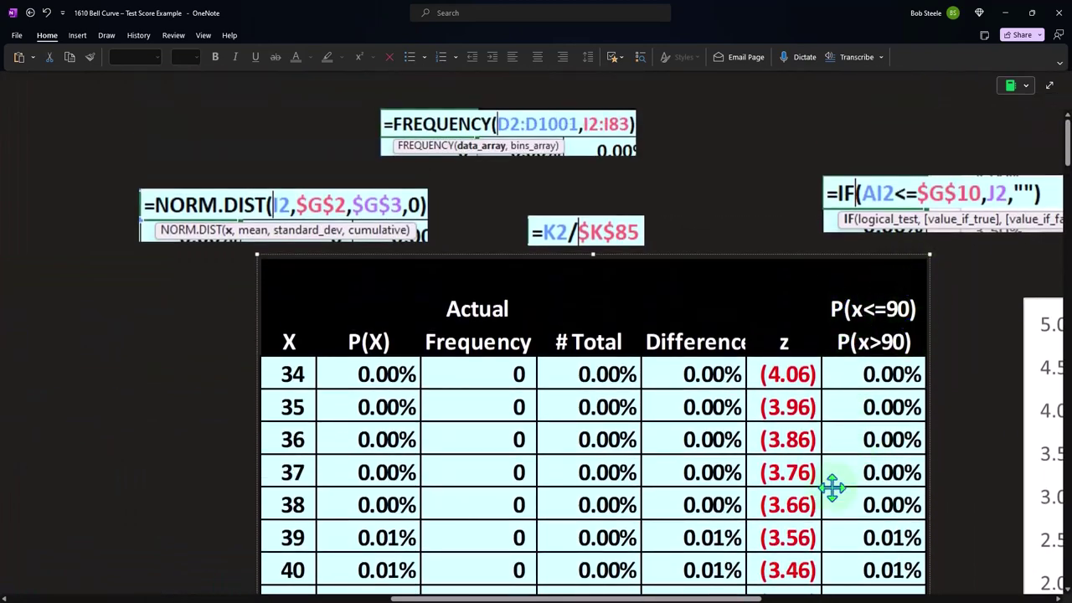
left_click_drag(785, 598, 839, 598)
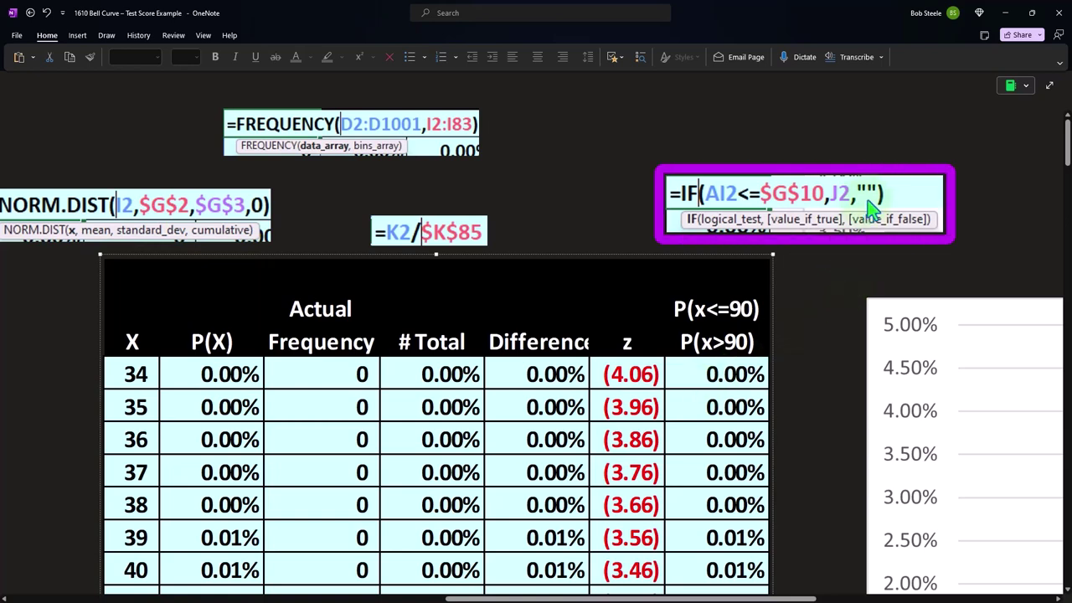
scroll(812, 350, "down", 10)
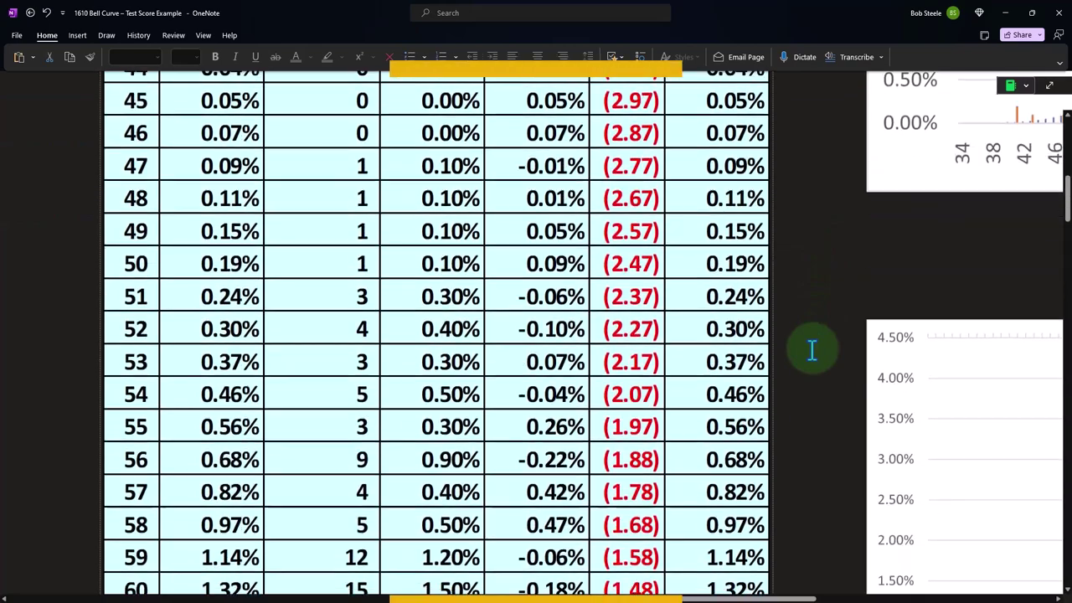
scroll(811, 351, "down", 15)
scroll(757, 242, "up", 4)
scroll(758, 243, "up", 1)
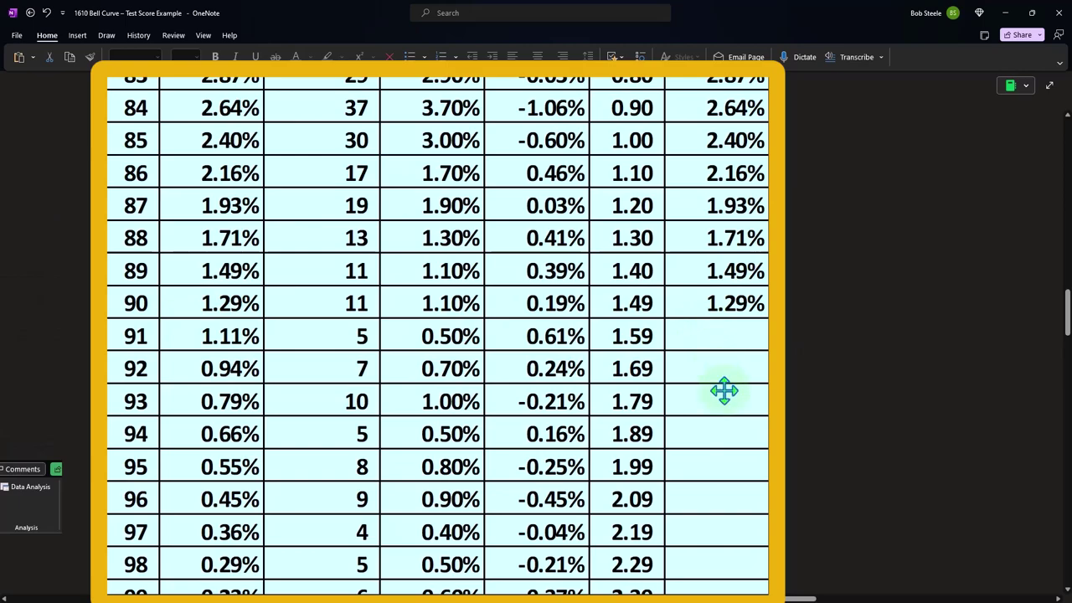
scroll(724, 390, "up", 20)
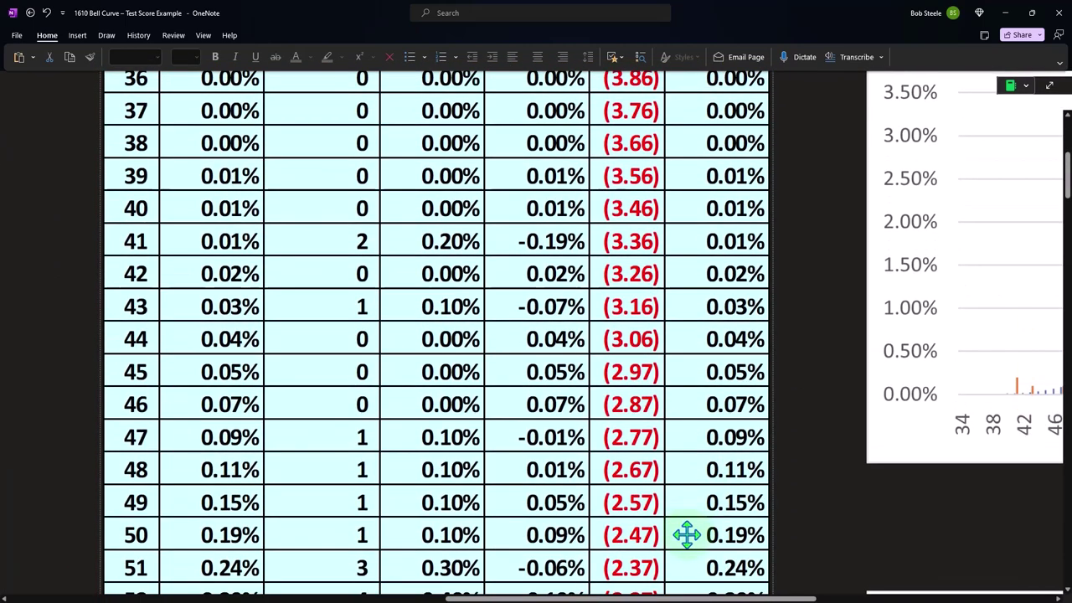
scroll(683, 540, "up", 4)
left_click_drag(690, 599, 878, 588)
scroll(802, 515, "down", 13)
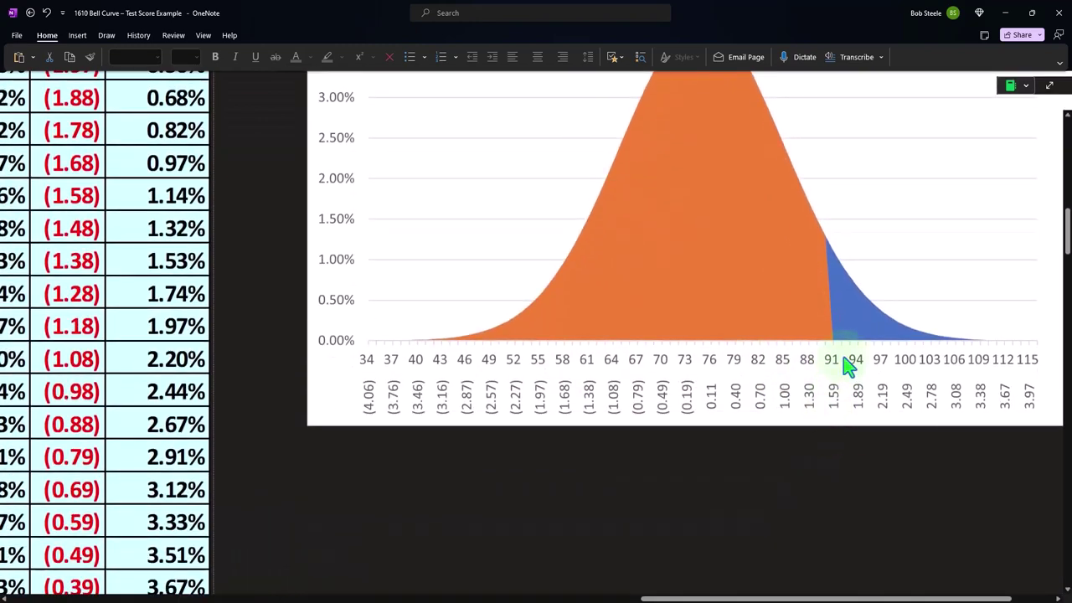
mouse_move(795, 598)
left_mouse_down()
mouse_move(821, 599)
mouse_move(765, 599)
mouse_move(776, 598)
left_mouse_up()
scroll(757, 252, "up", 2)
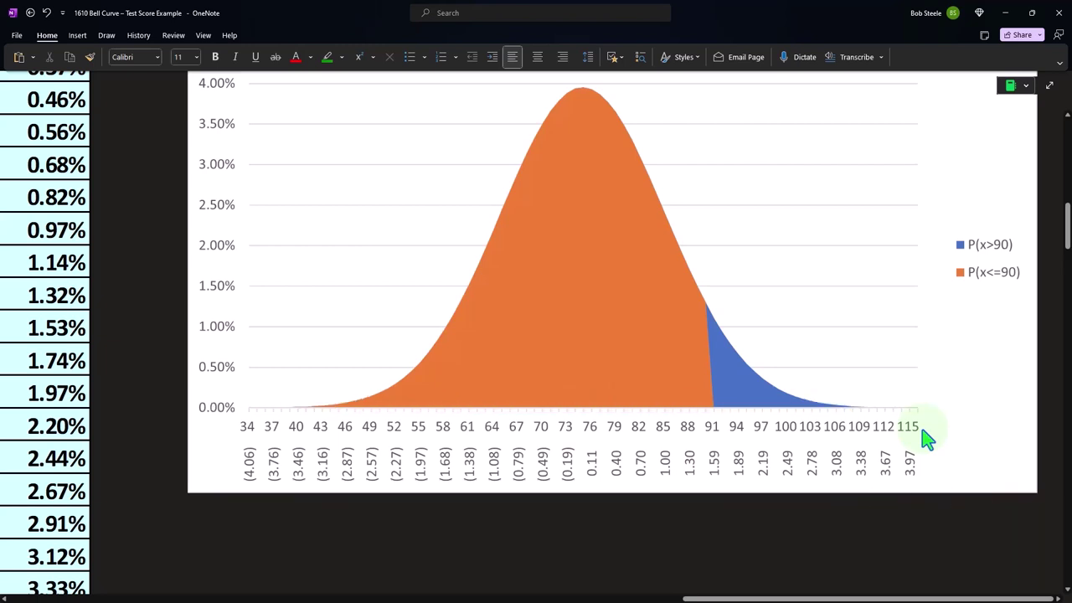
scroll(927, 438, "up", 2)
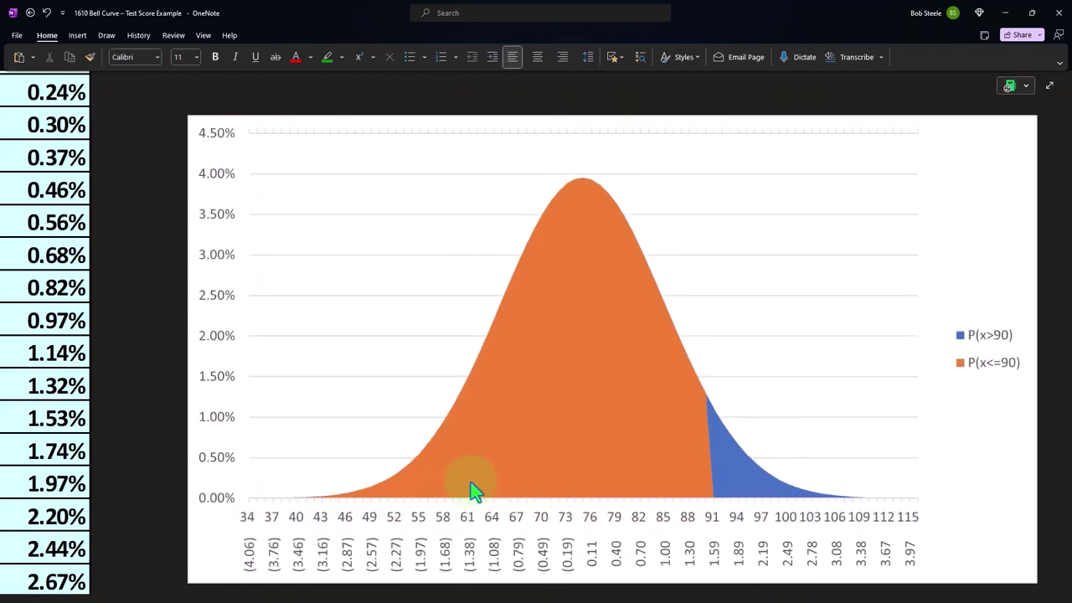
scroll(471, 490, "up", 8)
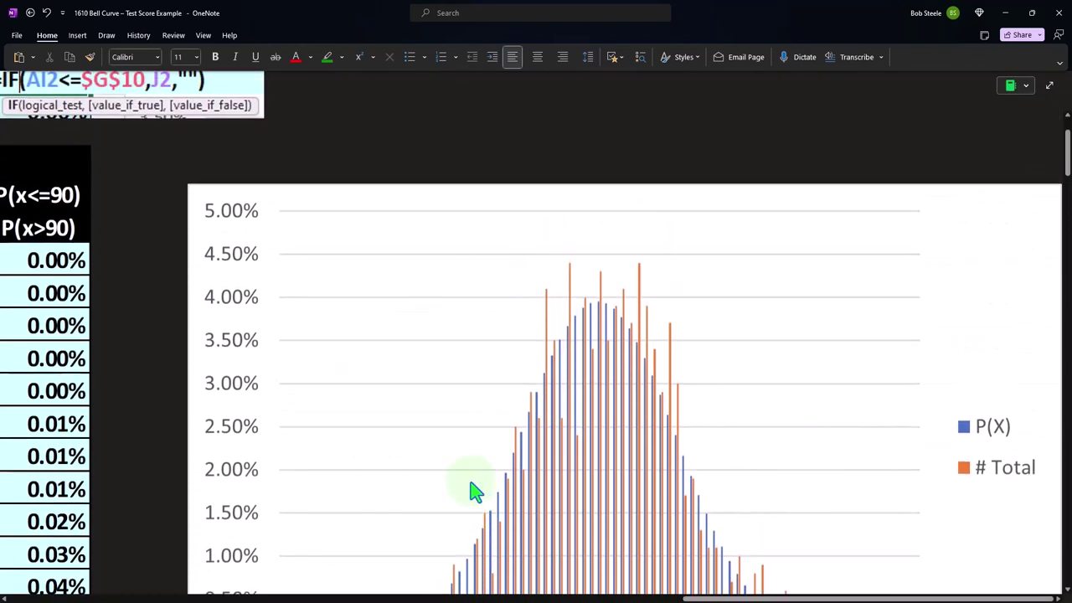
scroll(475, 491, "down", 3)
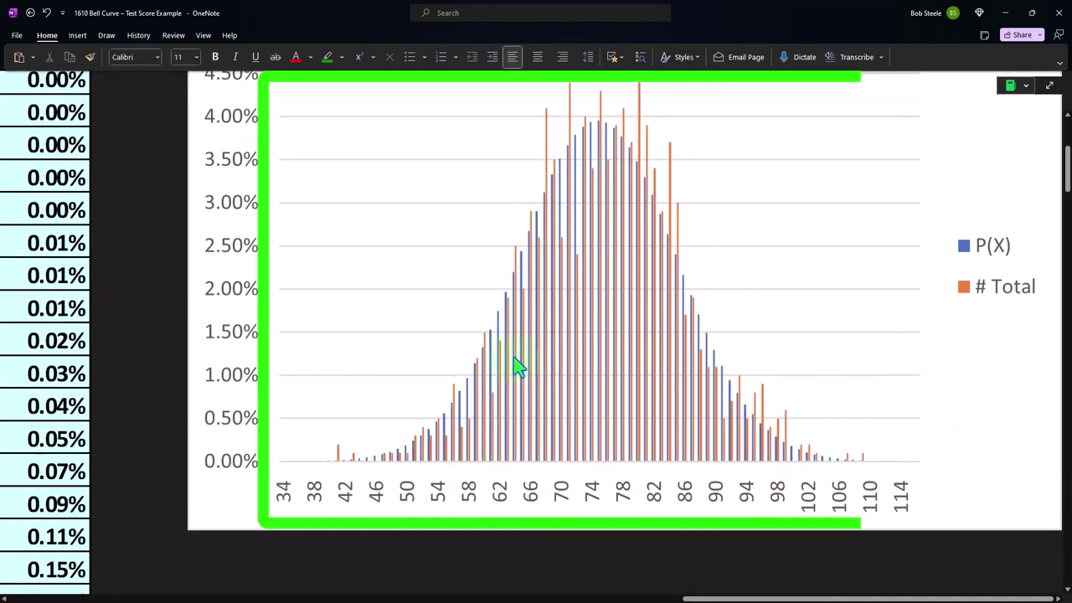
left_click(496, 323)
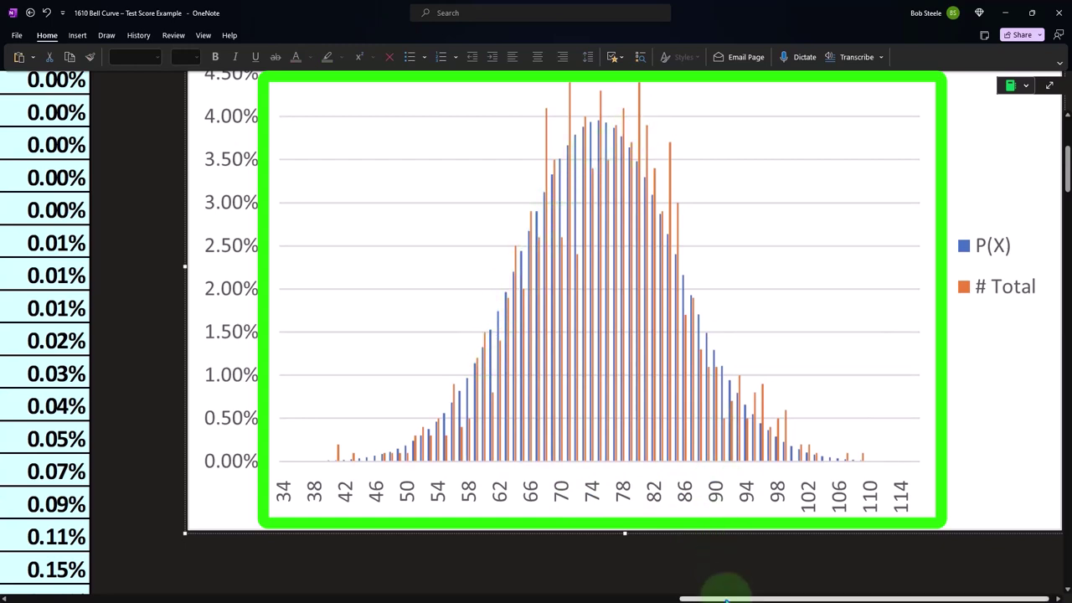
left_click_drag(727, 600, 487, 598)
scroll(478, 545, "up", 3)
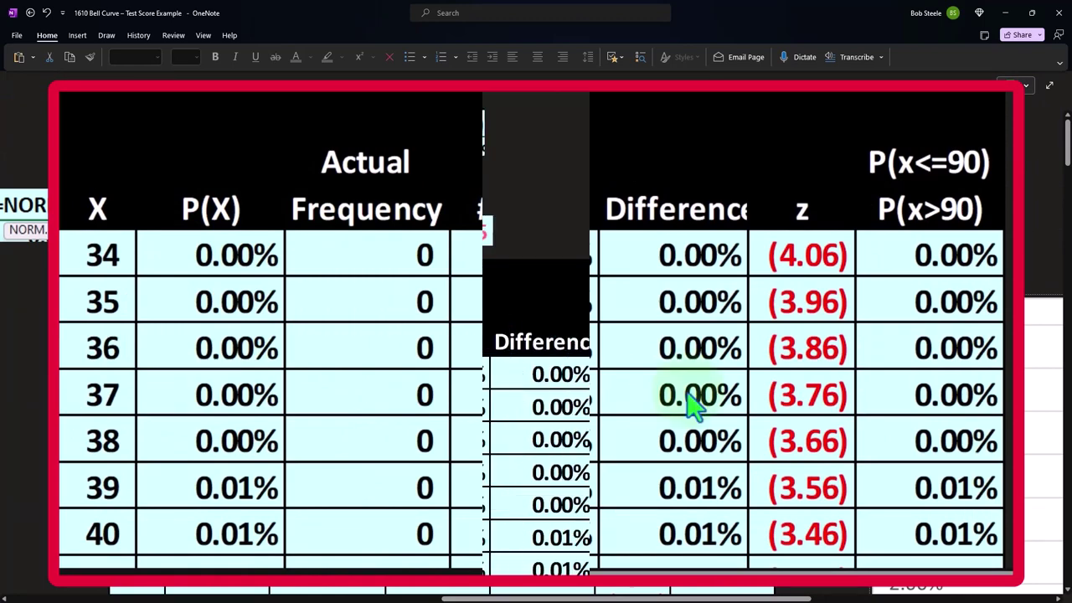
scroll(737, 509, "right", 3)
scroll(737, 509, "down", 10)
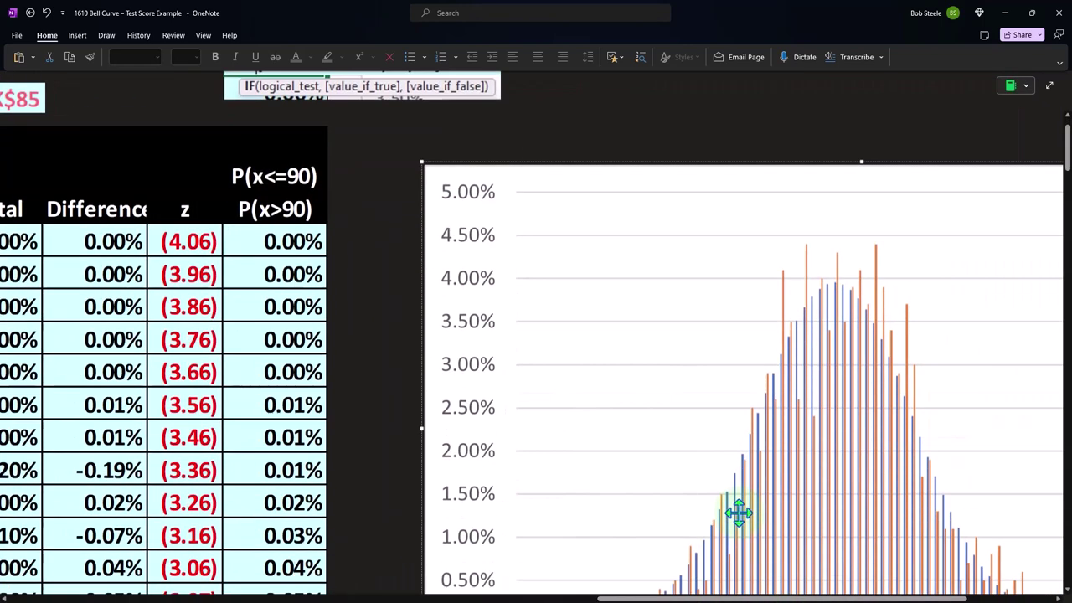
scroll(738, 514, "down", 4)
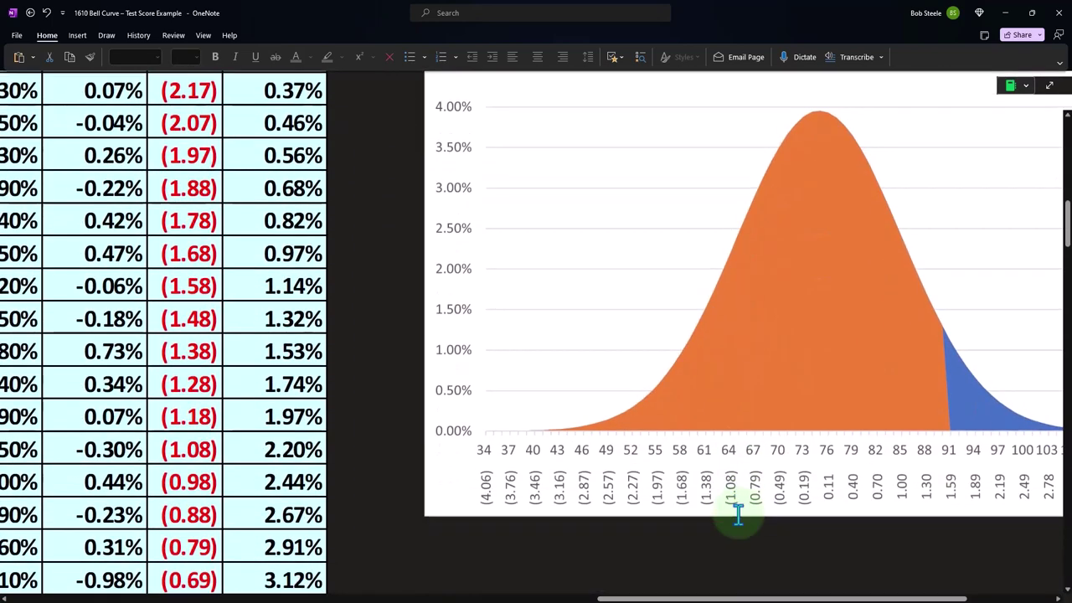
left_click(589, 325)
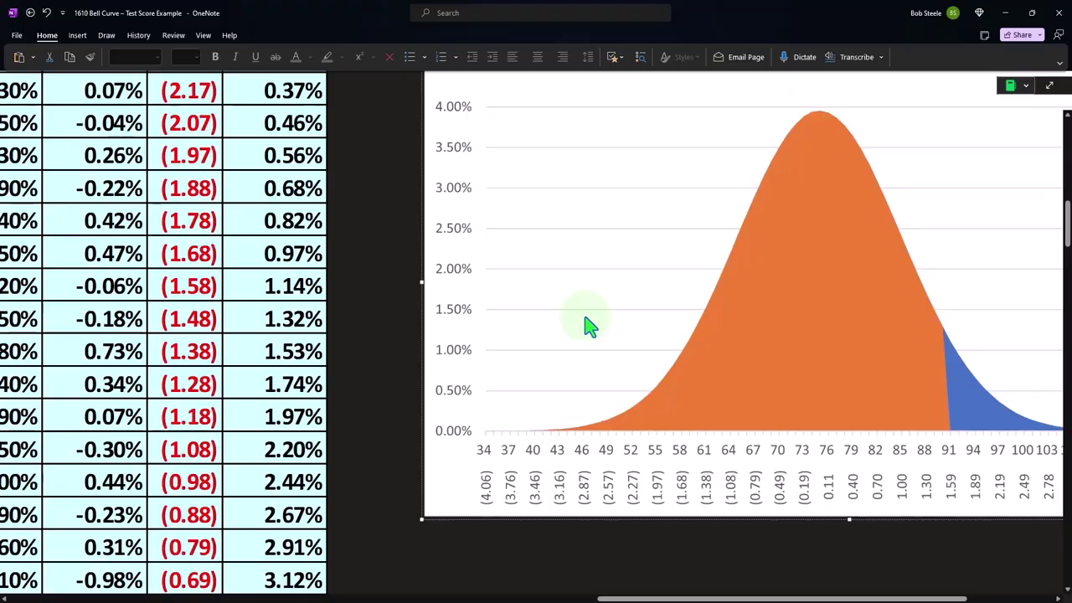